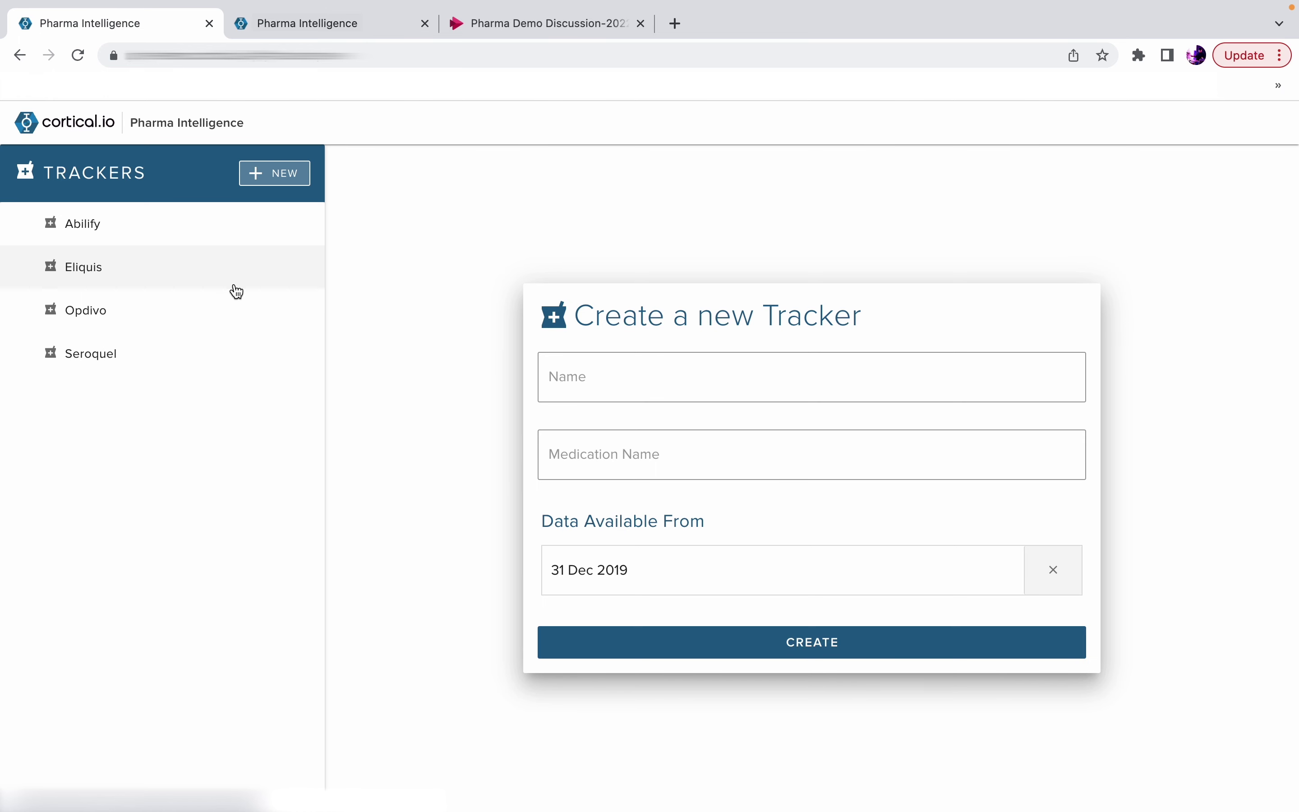
Look through the settings of the existing Abilify, Opdivo, Seroquel and Eliquis trackers, ending on Abilify.
{"action": "left_click", "coordinate": [135, 241]}
{"action": "left_click", "coordinate": [142, 304]}
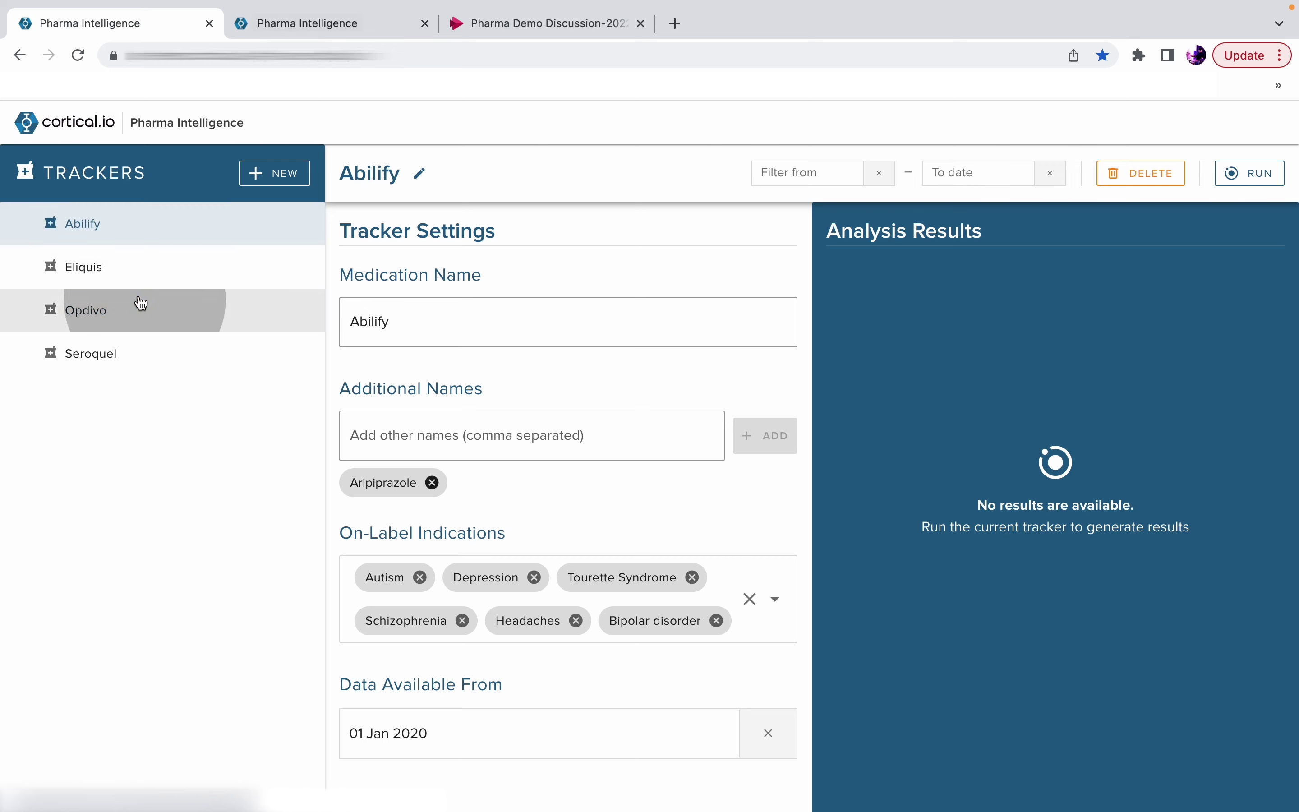
{"action": "left_click", "coordinate": [138, 354]}
{"action": "left_click", "coordinate": [133, 267]}
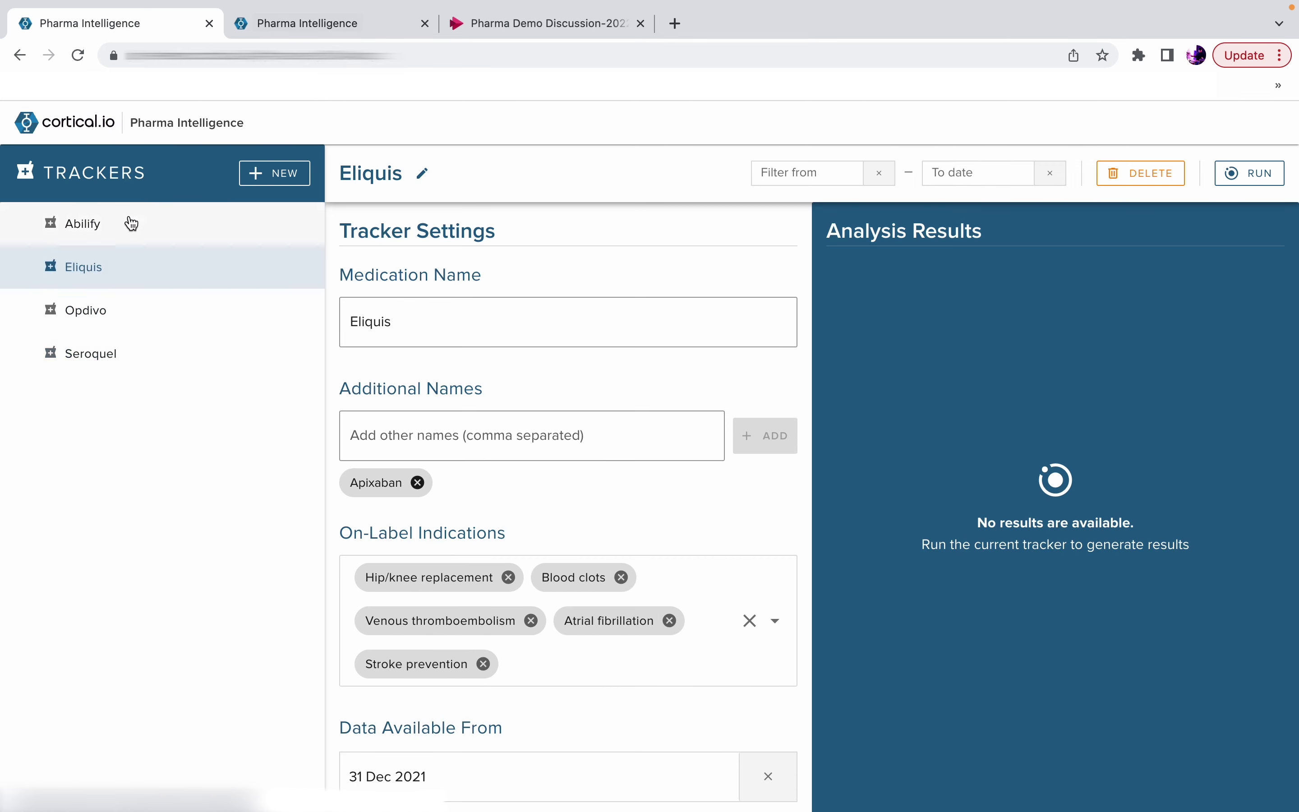
{"action": "left_click", "coordinate": [132, 223]}
Start a new tracker and enter Paracetamol as both its name and its medication name.
{"action": "left_click", "coordinate": [279, 175]}
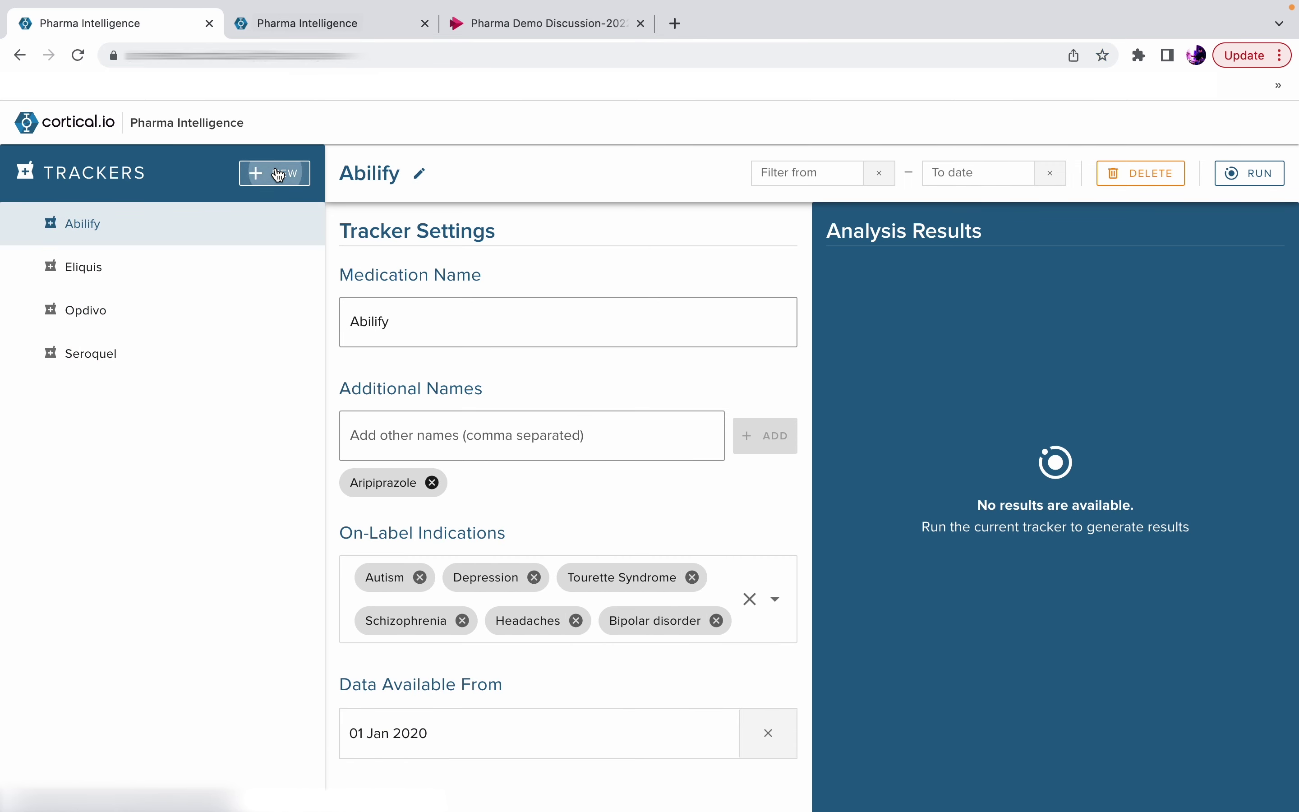
{"action": "left_click", "coordinate": [590, 407]}
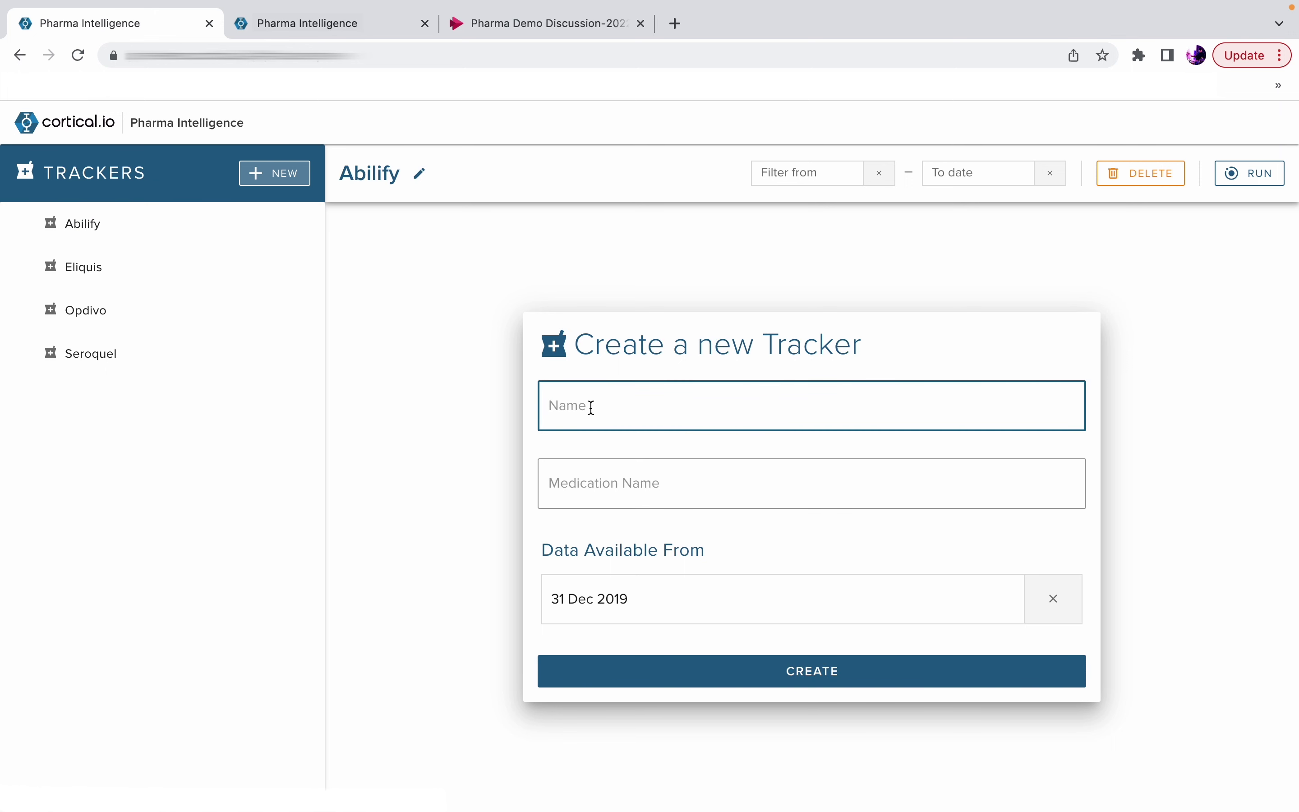
{"action": "type", "text": "Paracetamol"}
{"action": "left_click_drag", "start_coordinate": [649, 409], "coordinate": [472, 397]}
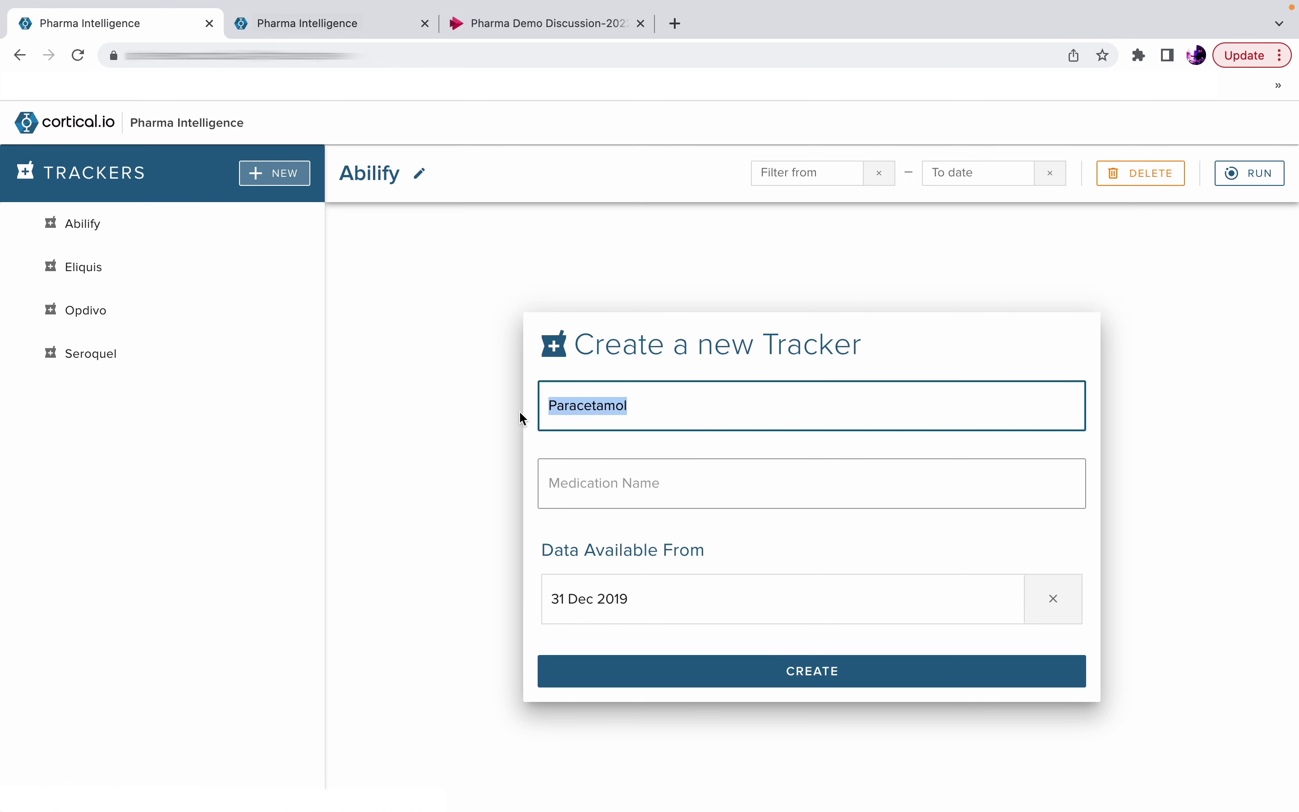
{"action": "key", "text": "ctrl+c"}
{"action": "left_click", "coordinate": [609, 483]}
{"action": "key", "text": "ctrl+v"}
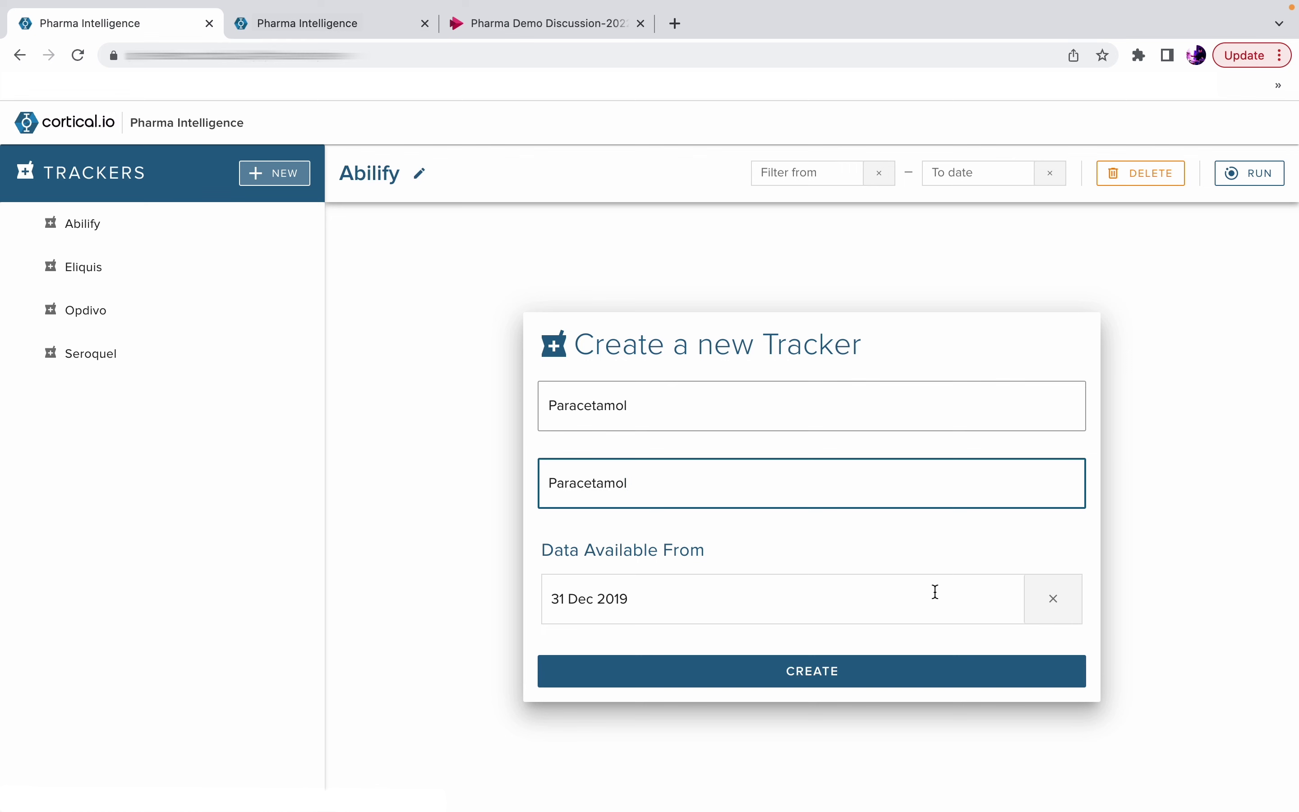
Set the new tracker's data availability start to 01 Jan 2020 and create the tracker.
{"action": "left_click", "coordinate": [853, 606]}
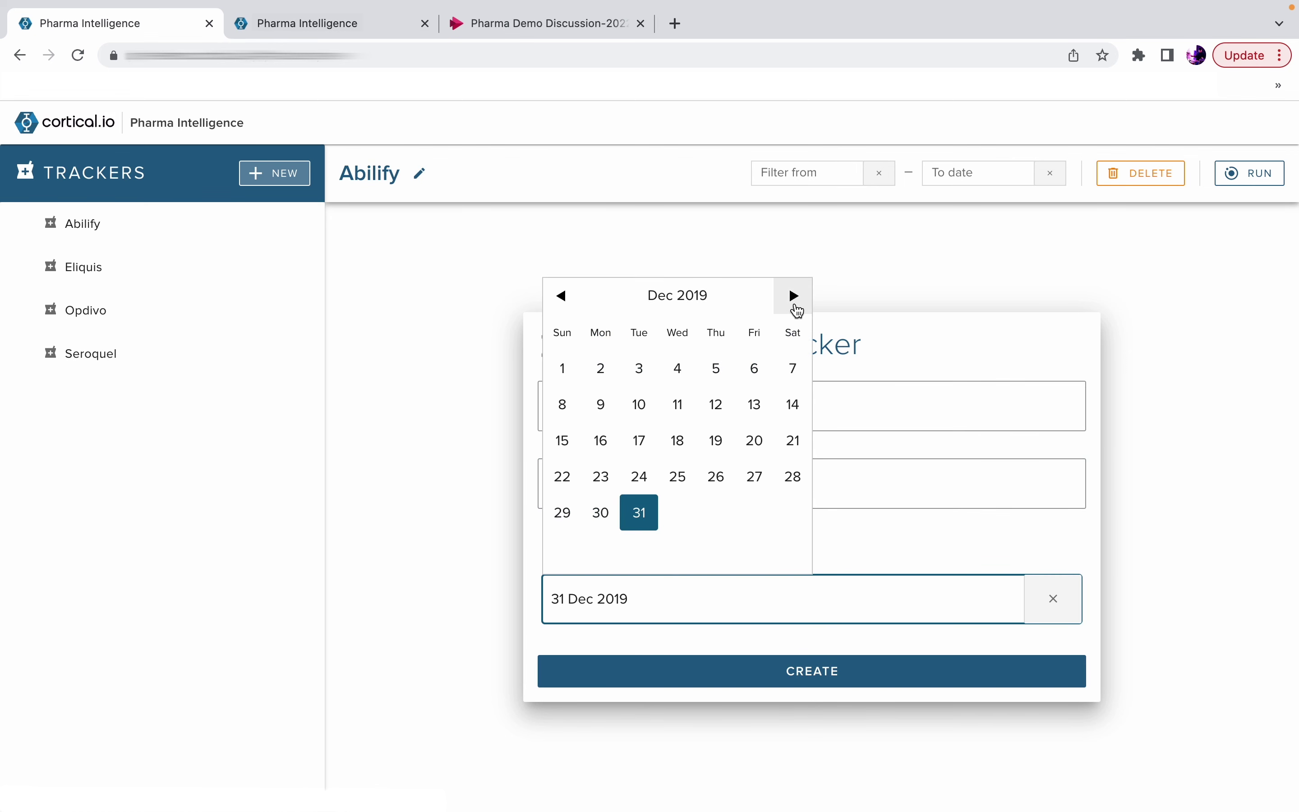
{"action": "left_click", "coordinate": [797, 307]}
{"action": "left_click", "coordinate": [677, 368]}
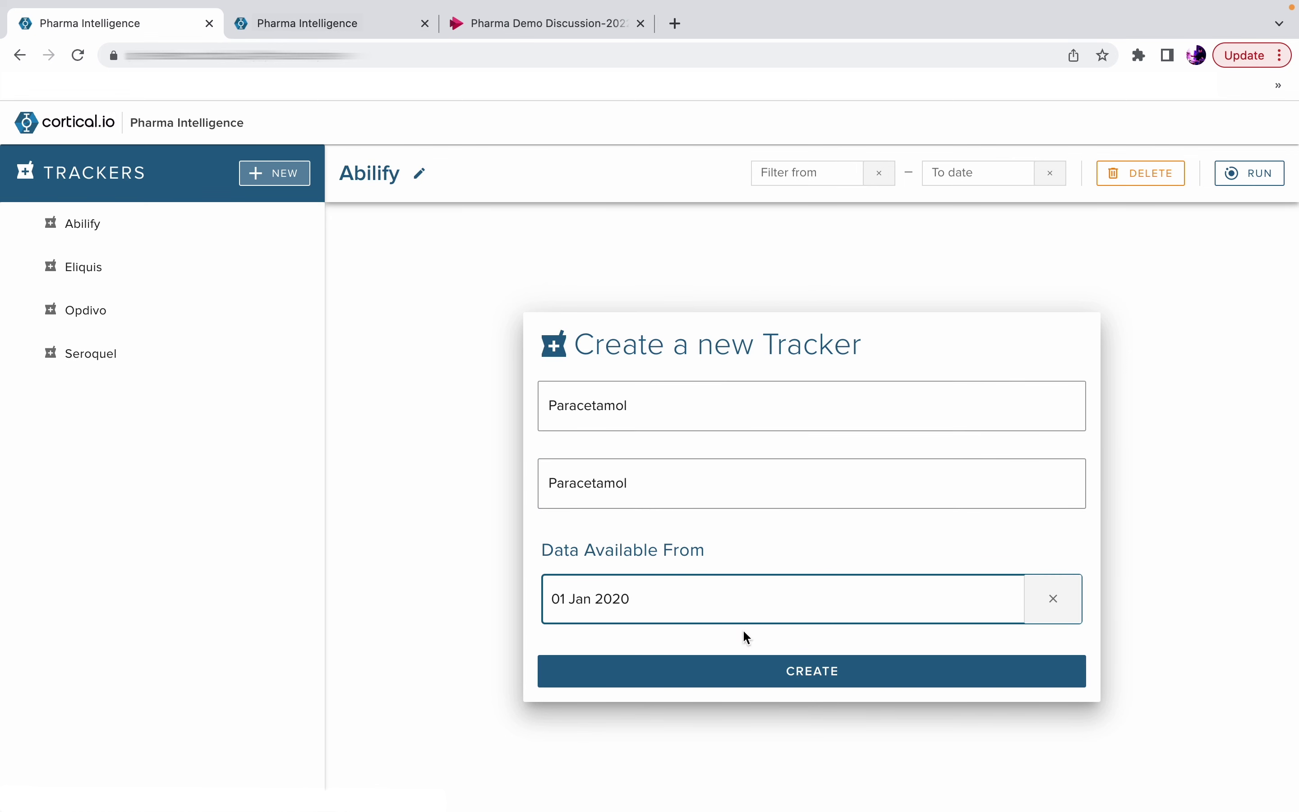
{"action": "left_click", "coordinate": [731, 682]}
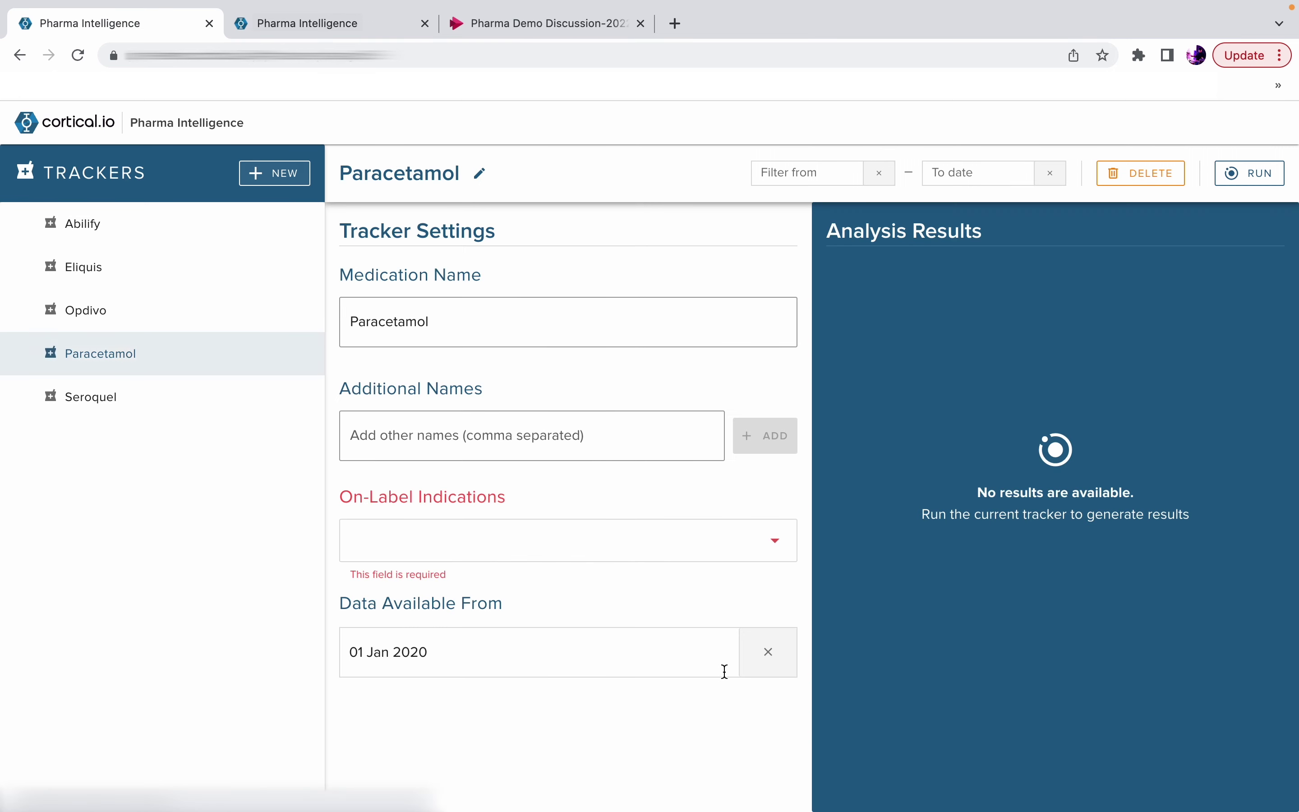
Add Tylenol as an additional name for the Paracetamol tracker.
{"action": "left_click", "coordinate": [506, 450]}
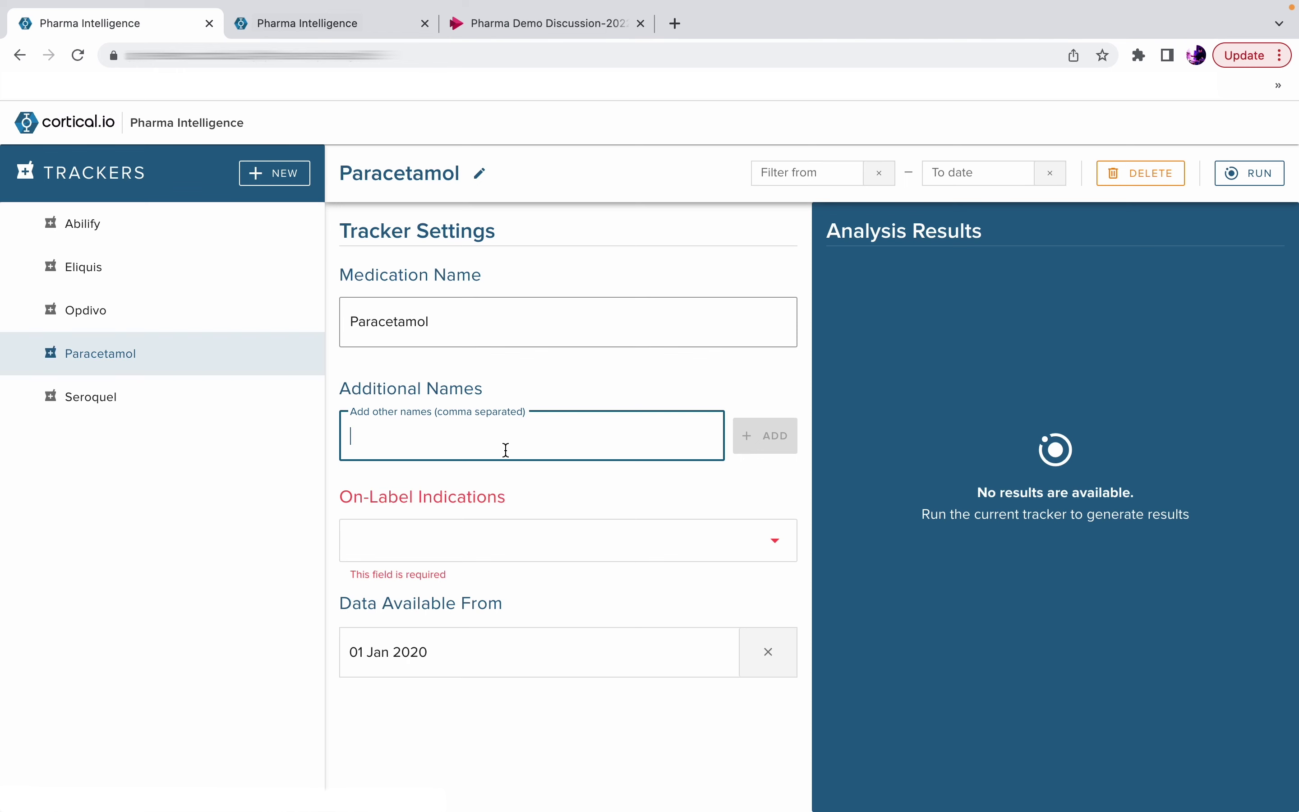
{"action": "type", "text": "Tyle"}
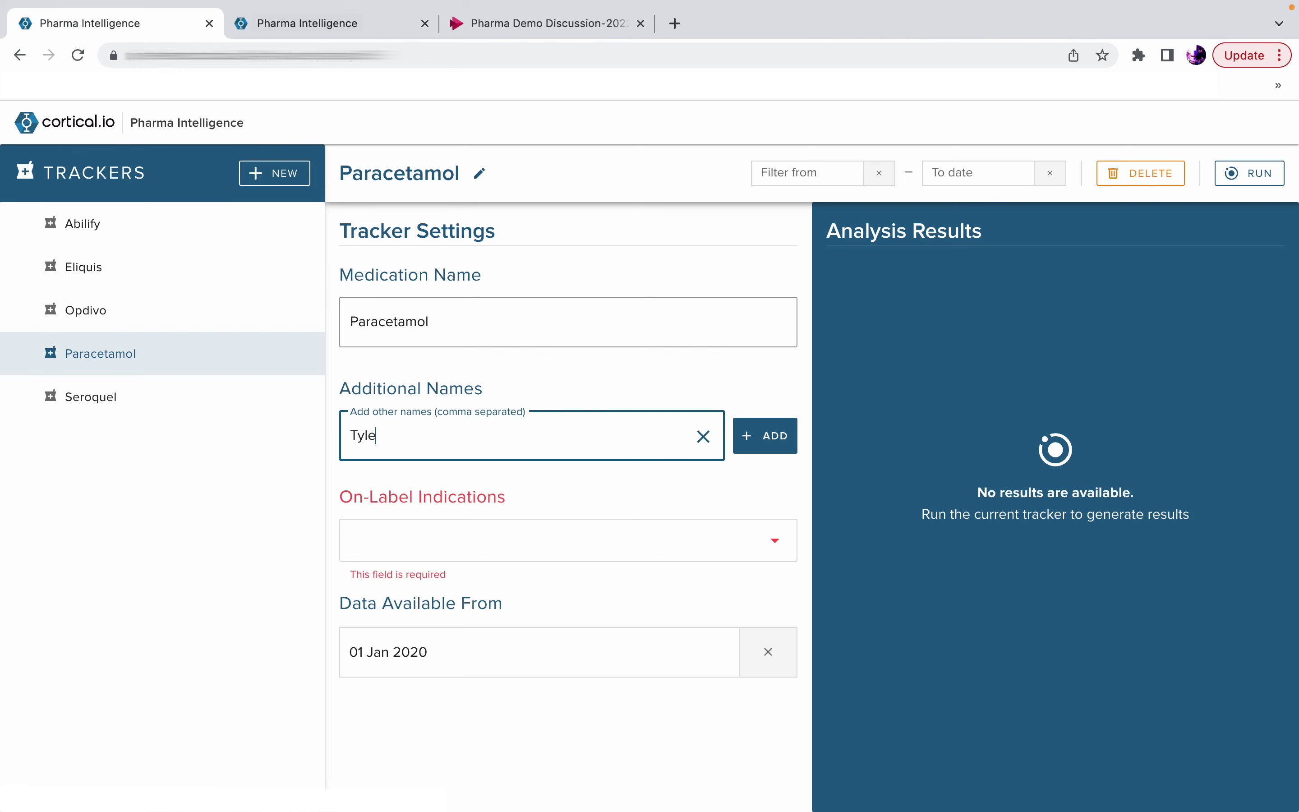
{"action": "type", "text": "nol"}
{"action": "left_click", "coordinate": [752, 448]}
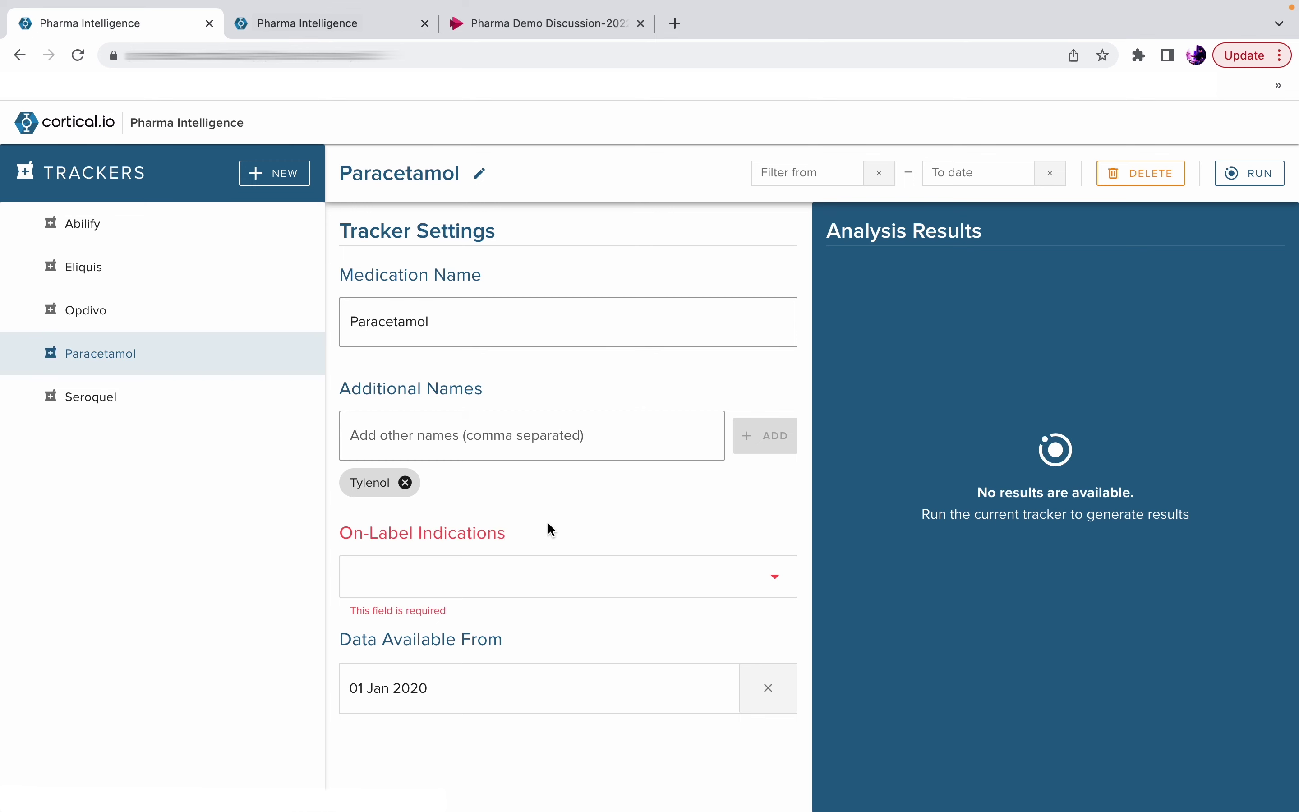
Select Headaches and Pain as the on-label indications and run the Paracetamol tracker.
{"action": "left_click", "coordinate": [473, 568]}
{"action": "scroll", "coordinate": [483, 449], "scroll_direction": "down", "scroll_amount": 6}
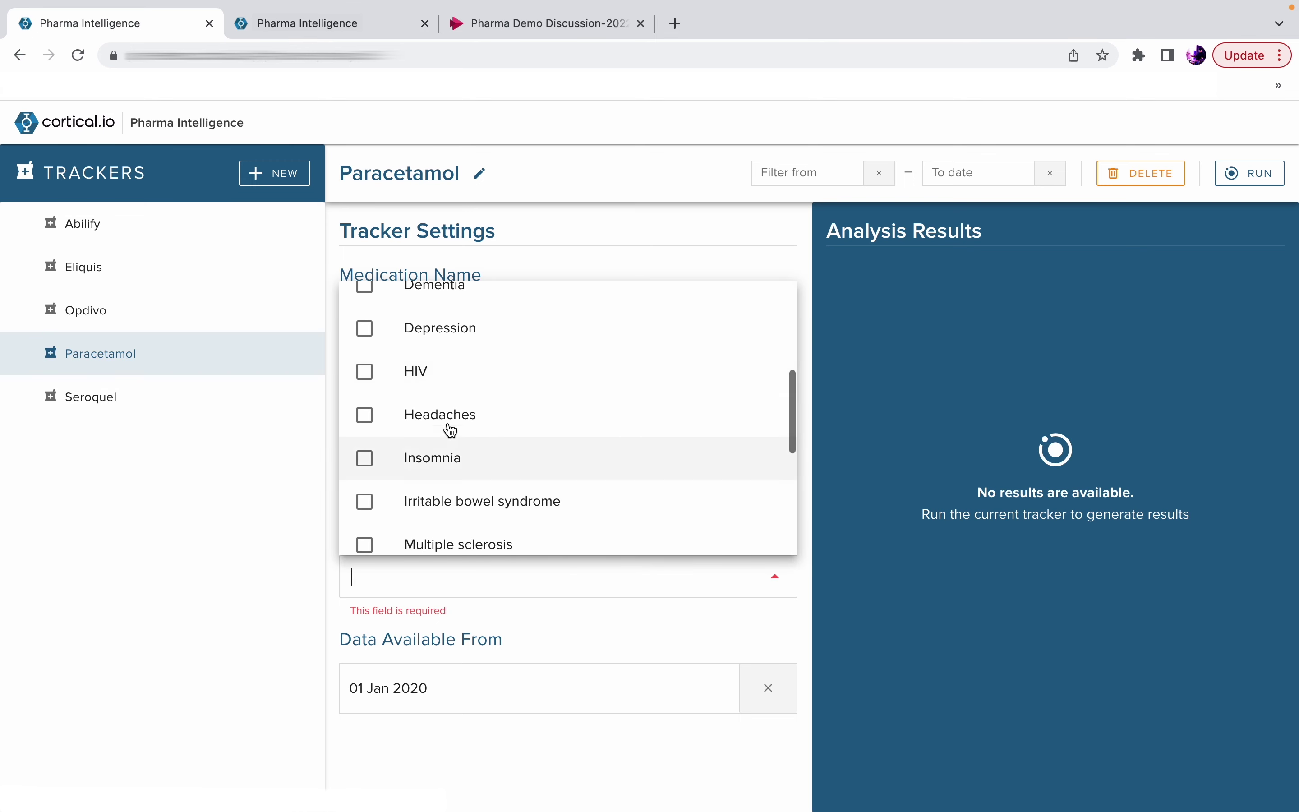
{"action": "left_click", "coordinate": [449, 422]}
{"action": "scroll", "coordinate": [449, 438], "scroll_direction": "down", "scroll_amount": 5}
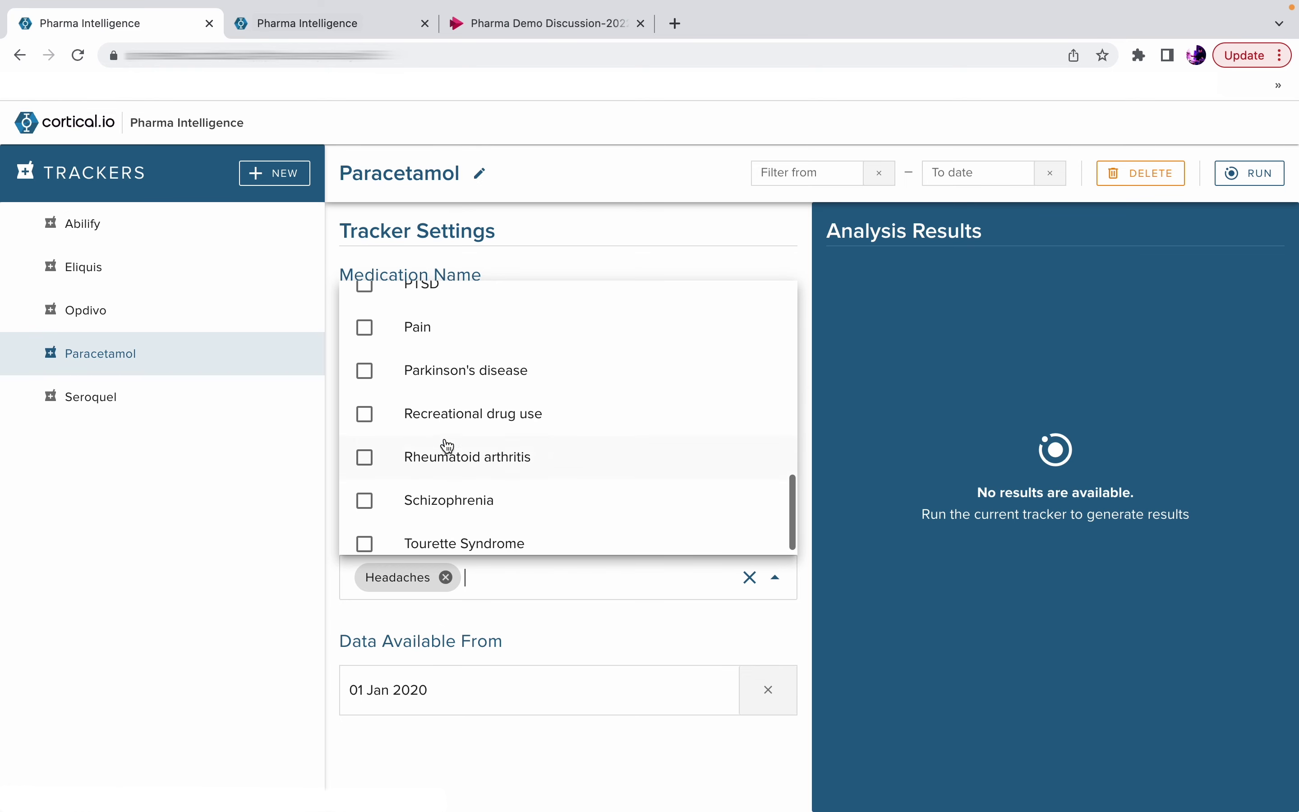
{"action": "scroll", "coordinate": [449, 445], "scroll_direction": "up", "scroll_amount": 1}
{"action": "left_click", "coordinate": [408, 346]}
{"action": "left_click", "coordinate": [325, 467]}
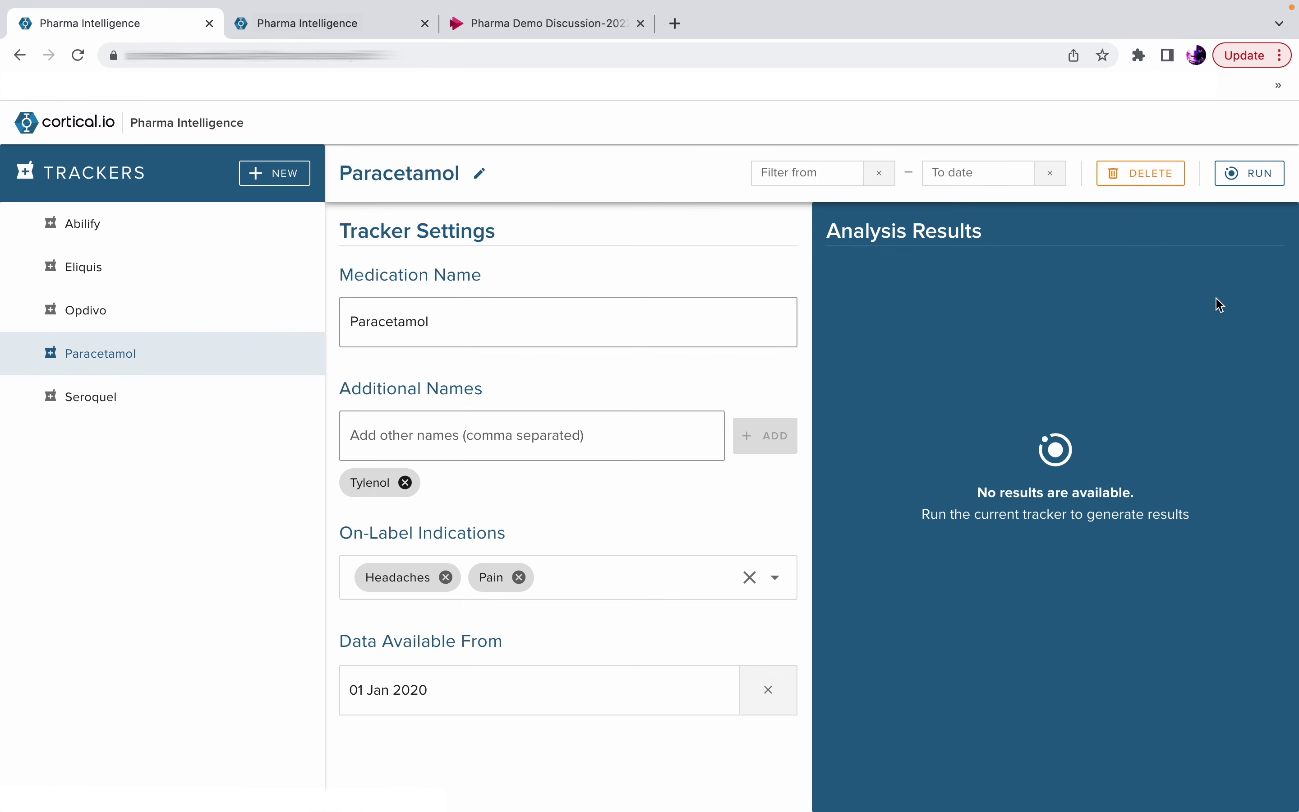
{"action": "left_click", "coordinate": [1273, 182]}
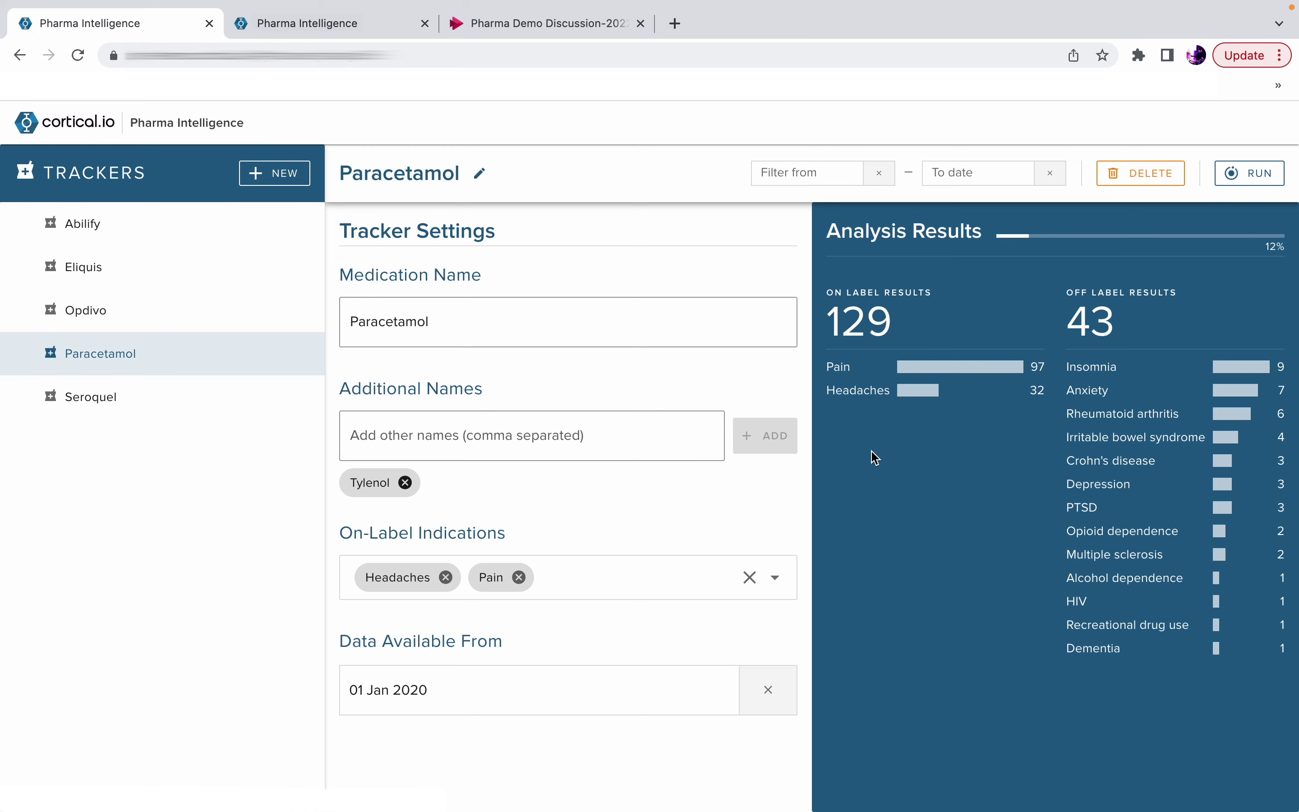
Review the on-label Headaches posts, view the first post's original Reddit page, and return to close the list.
{"action": "left_click", "coordinate": [861, 392]}
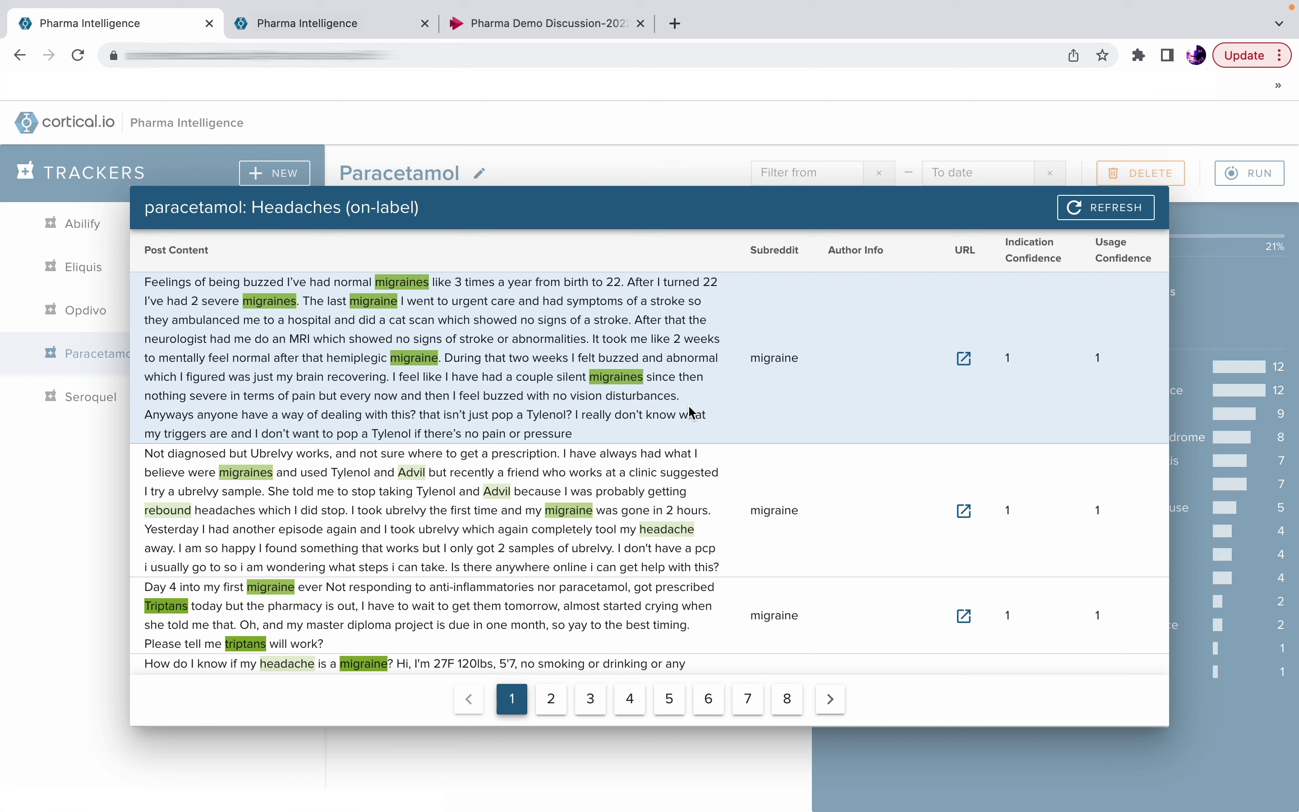
{"action": "left_click", "coordinate": [965, 360]}
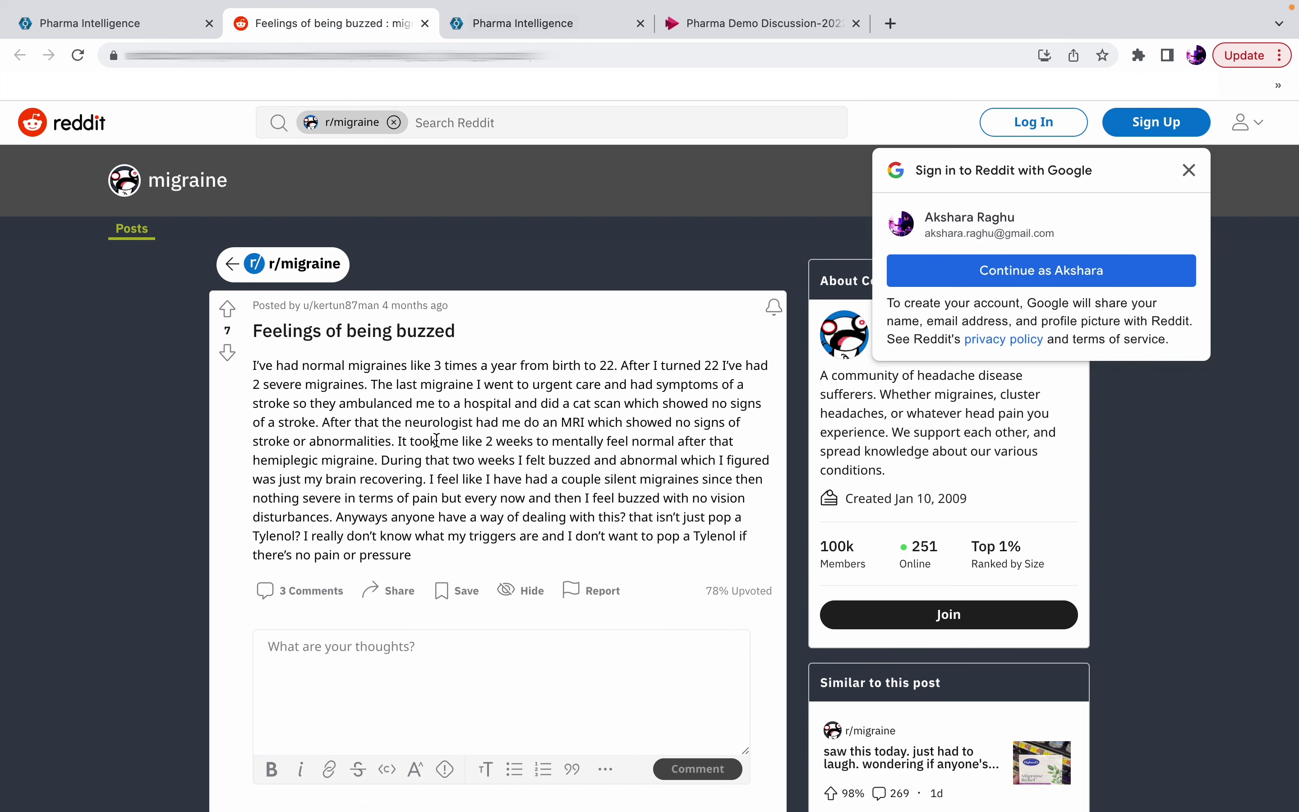
{"action": "left_click", "coordinate": [149, 25]}
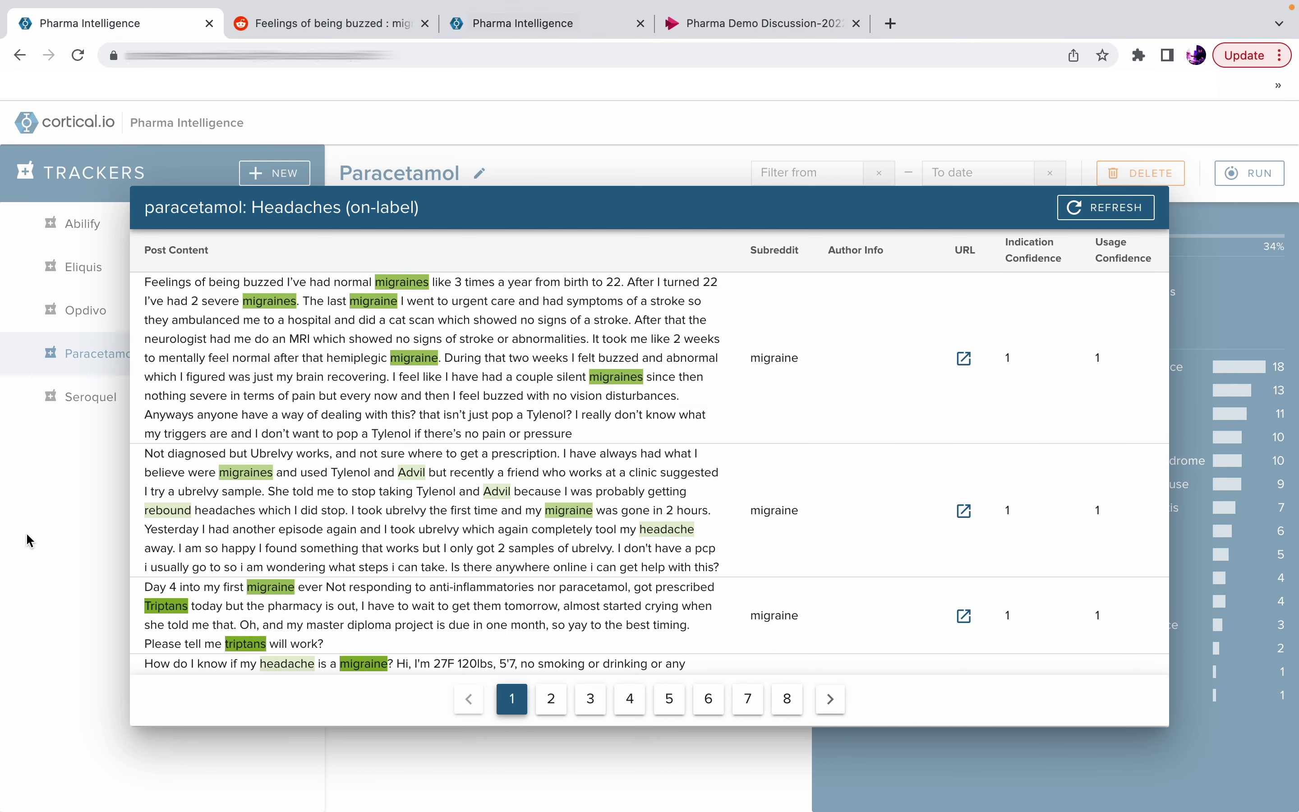
{"action": "left_click", "coordinate": [89, 519]}
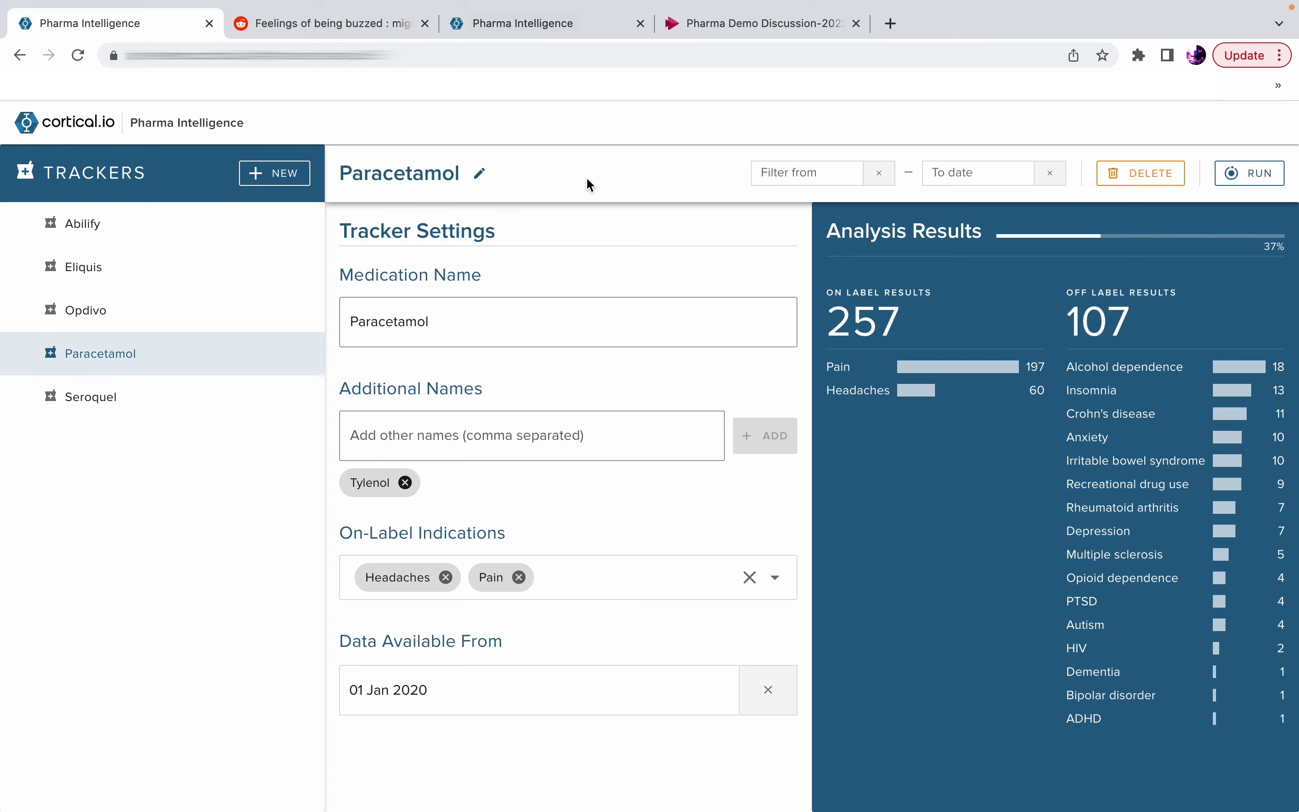
Switch to the pipelines page, reload it and open the PINT-pipeline-shasyb59 pipeline.
{"action": "left_click", "coordinate": [581, 31]}
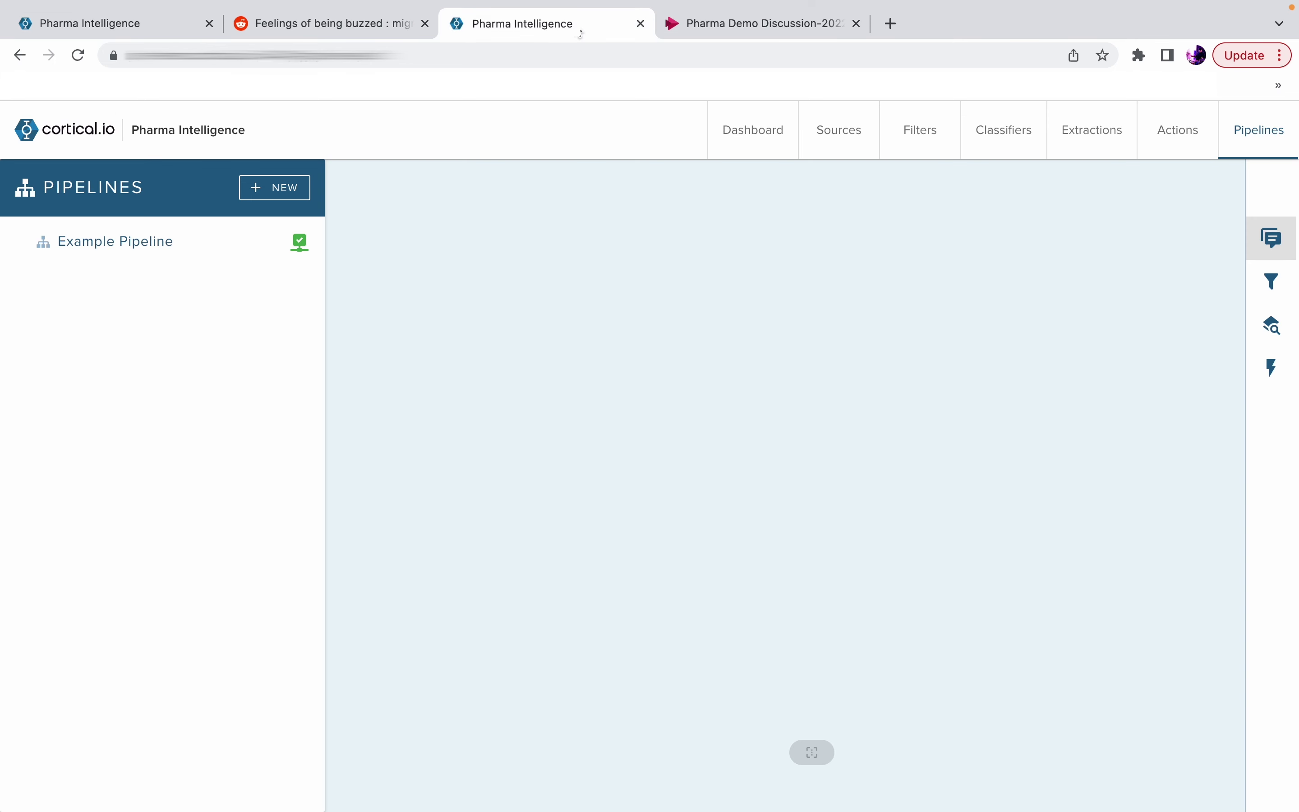
{"action": "left_click", "coordinate": [84, 63]}
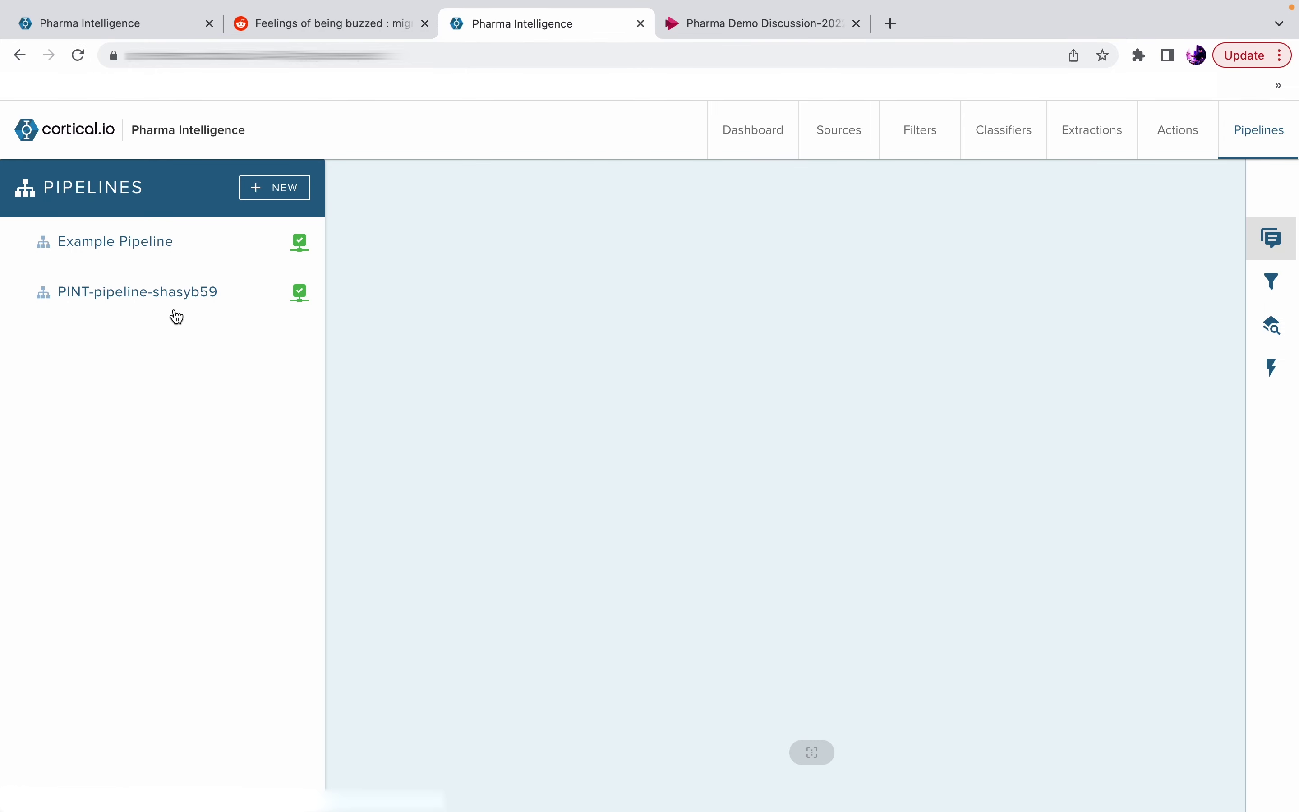
{"action": "left_click", "coordinate": [168, 299]}
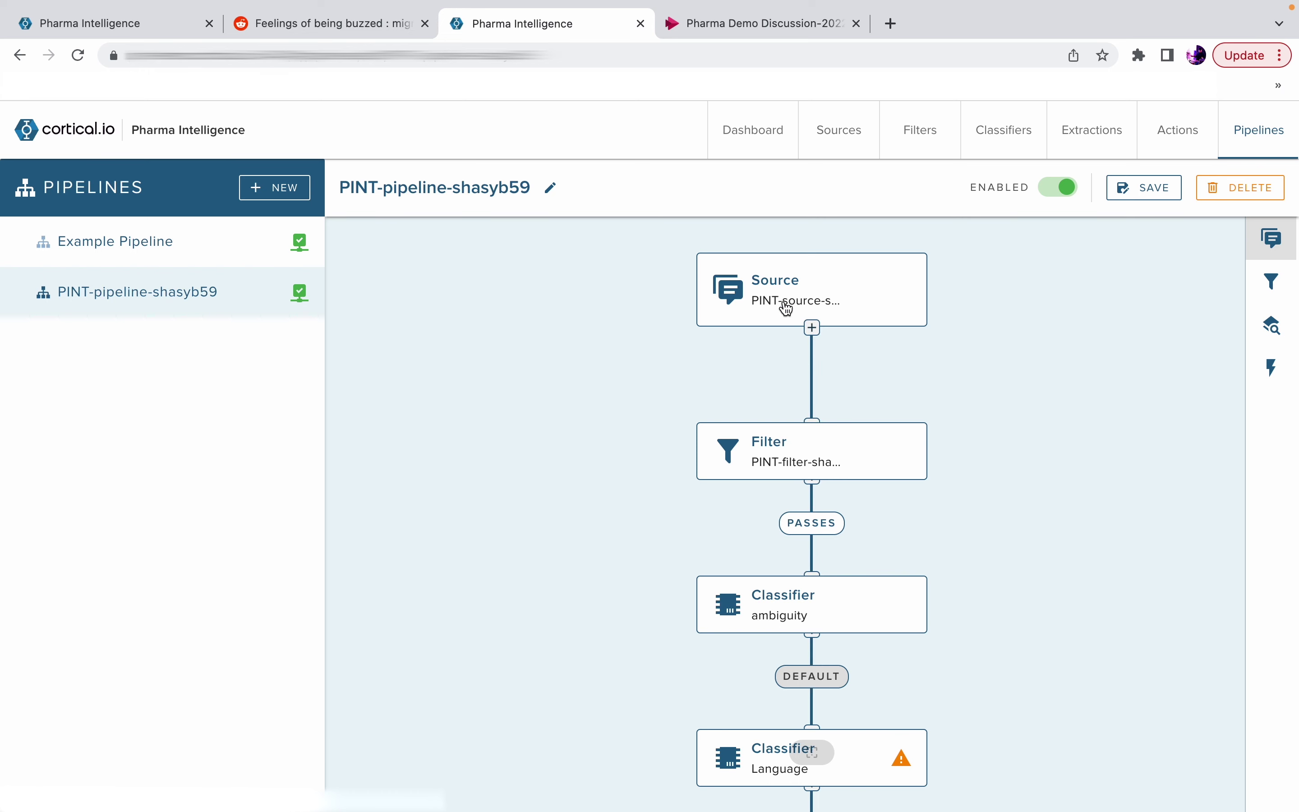
Examine the settings of the pipeline's Source and Filter nodes, including the filter text.
{"action": "left_click", "coordinate": [786, 287]}
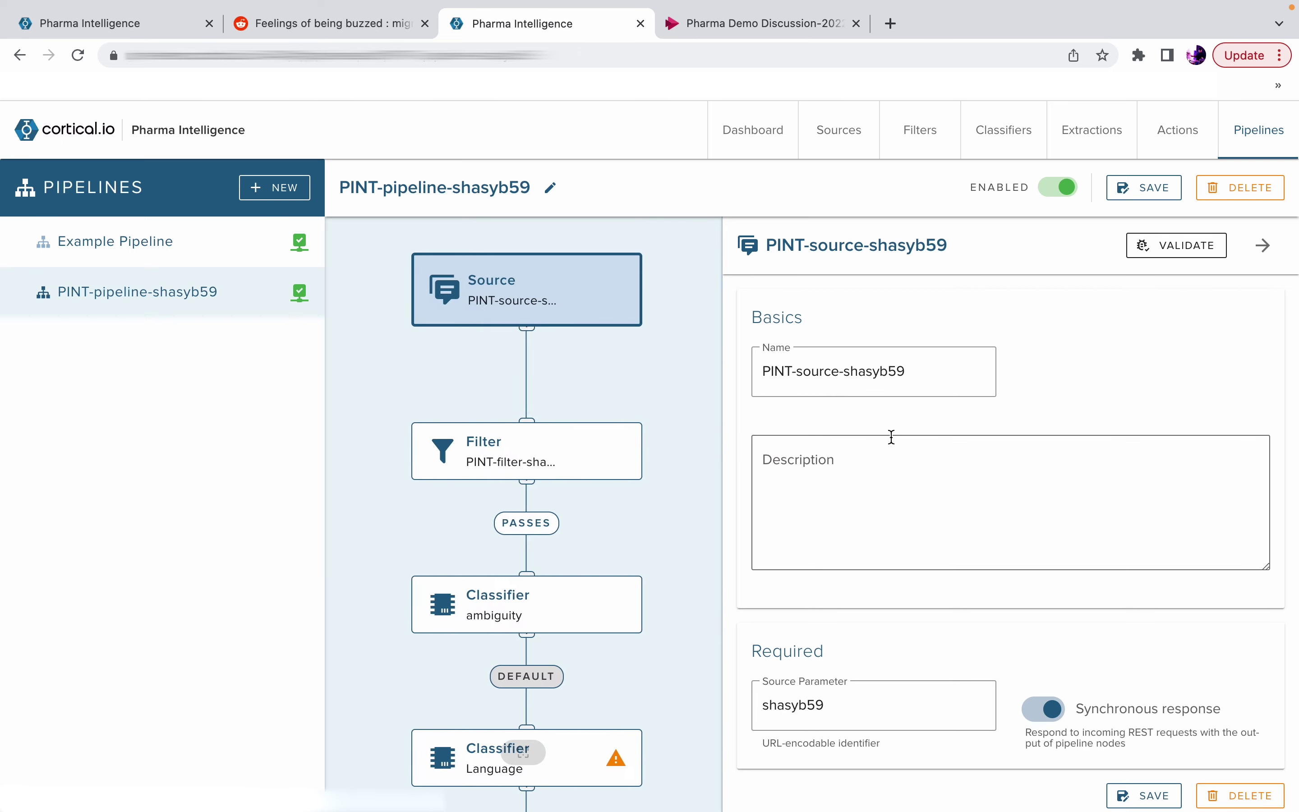
{"action": "left_click", "coordinate": [541, 456]}
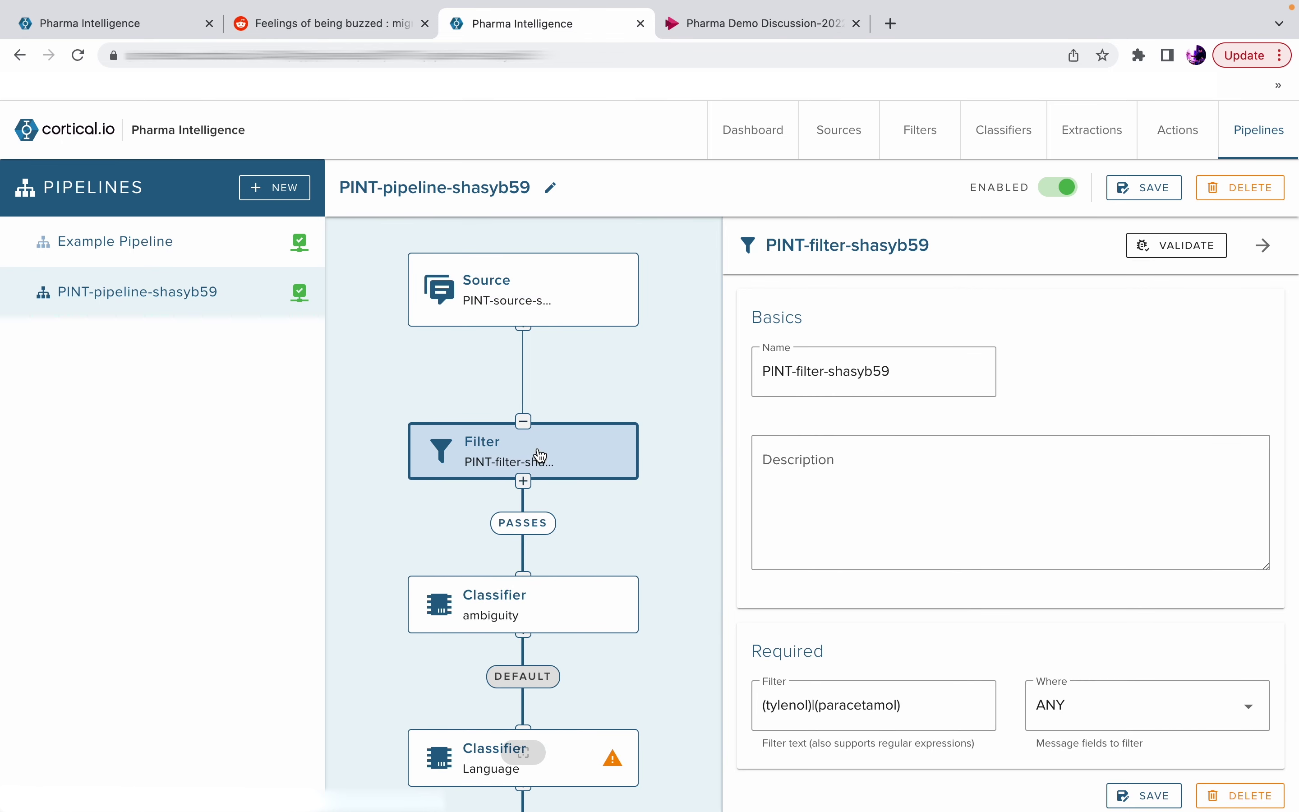
{"action": "scroll", "coordinate": [861, 499], "scroll_direction": "down", "scroll_amount": 1}
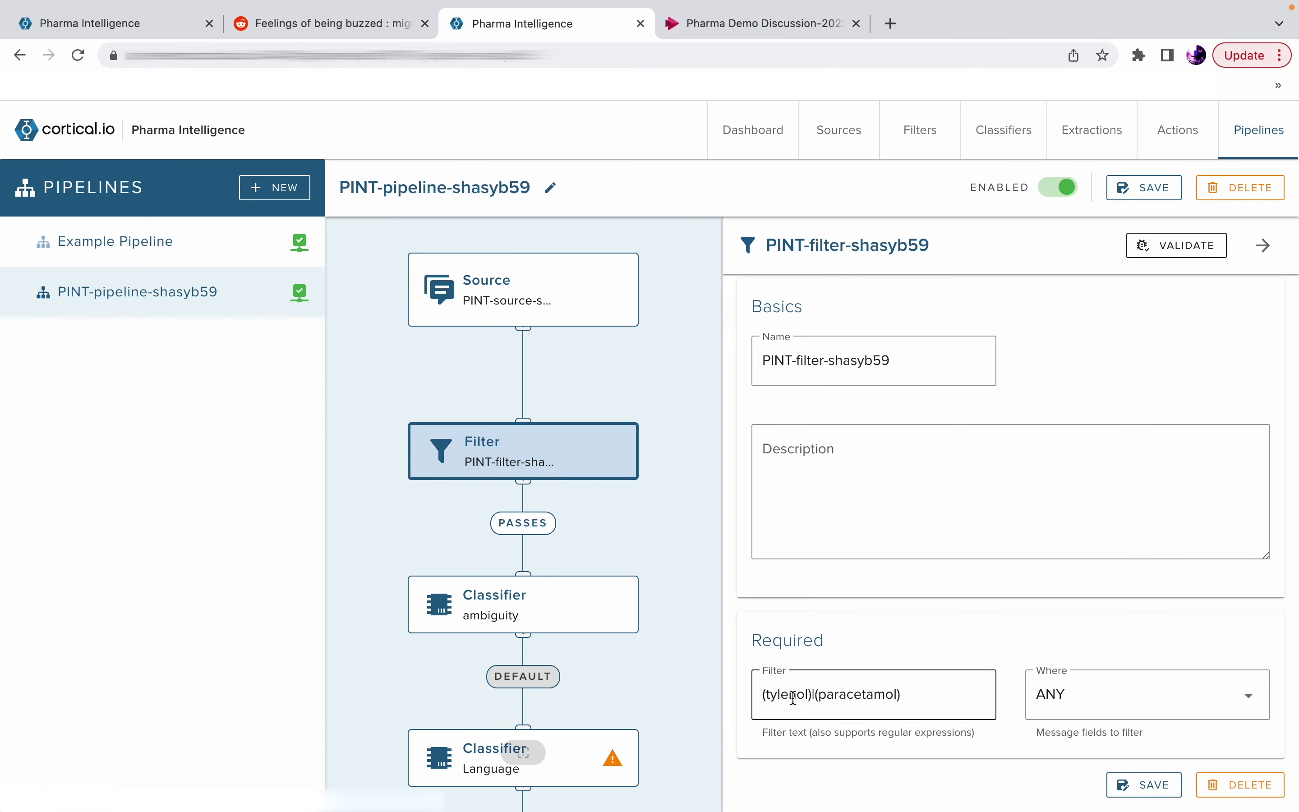
Examine the settings of the pipeline's ambiguity, Language and relevance classifiers.
{"action": "mouse_move", "coordinate": [573, 591]}
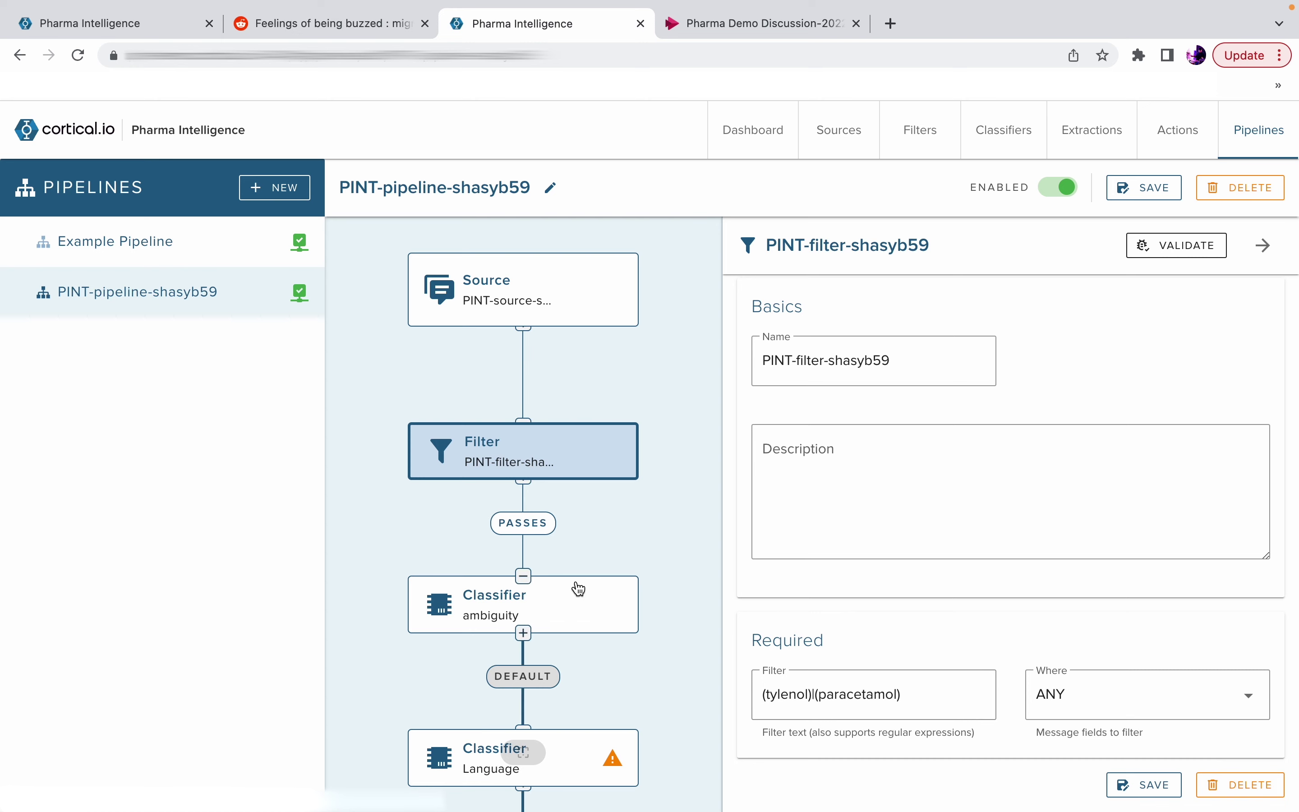
{"action": "left_click", "coordinate": [582, 617]}
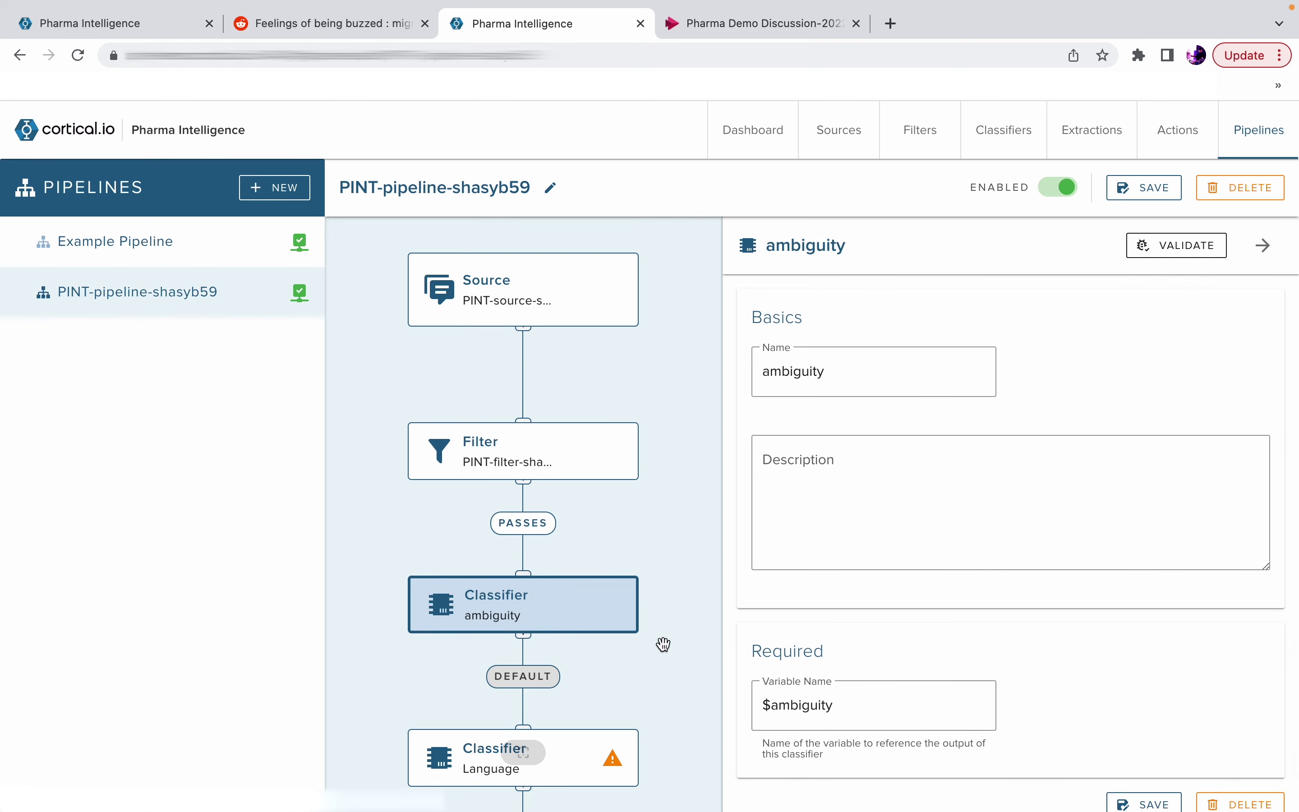
{"action": "left_click", "coordinate": [591, 757]}
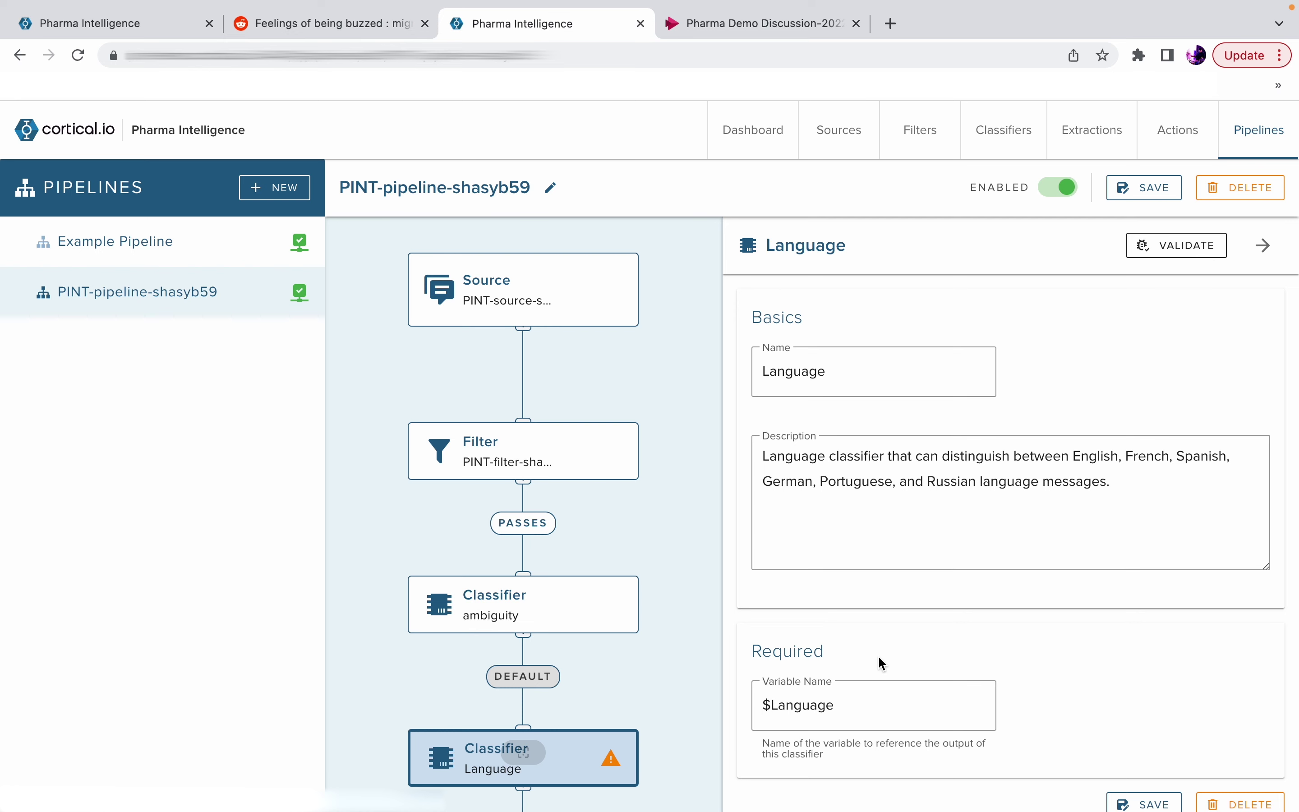
{"action": "left_click_drag", "start_coordinate": [690, 620], "coordinate": [694, 380]}
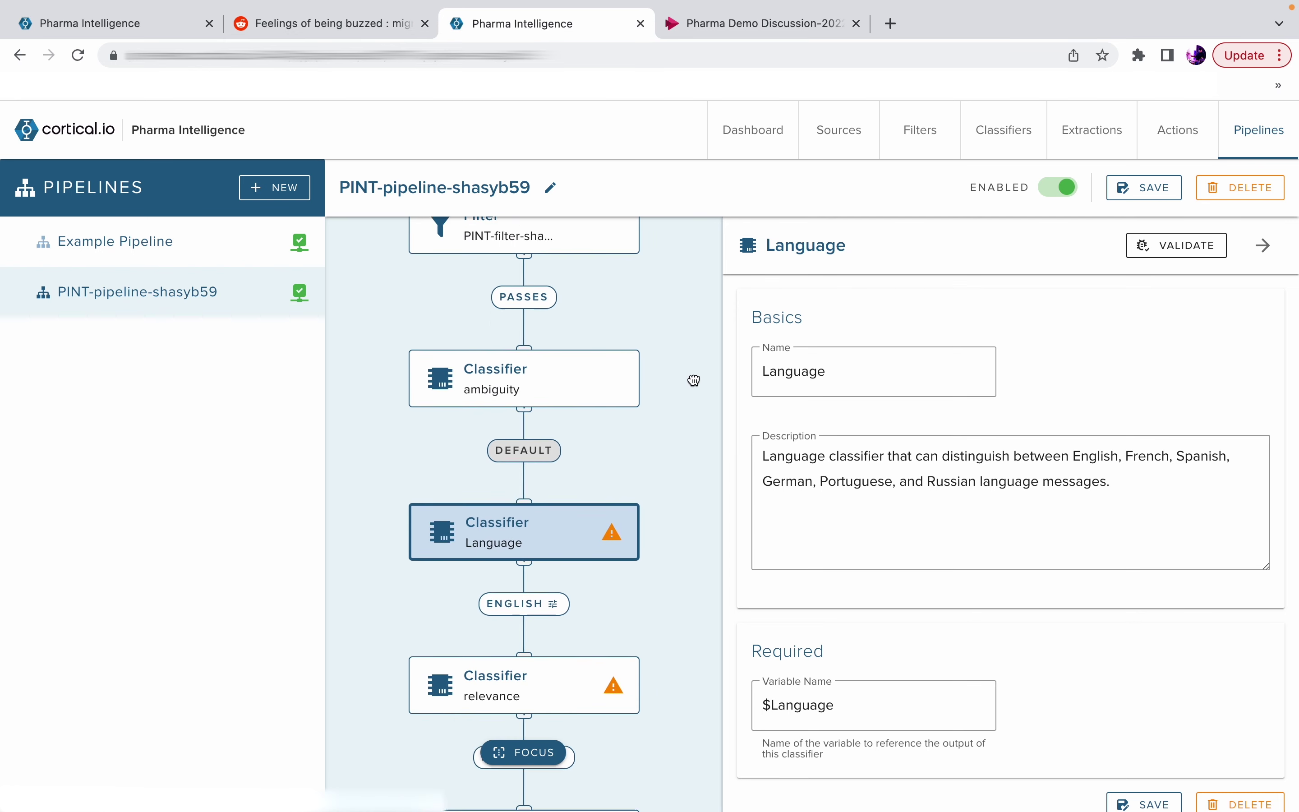
{"action": "left_click", "coordinate": [554, 681]}
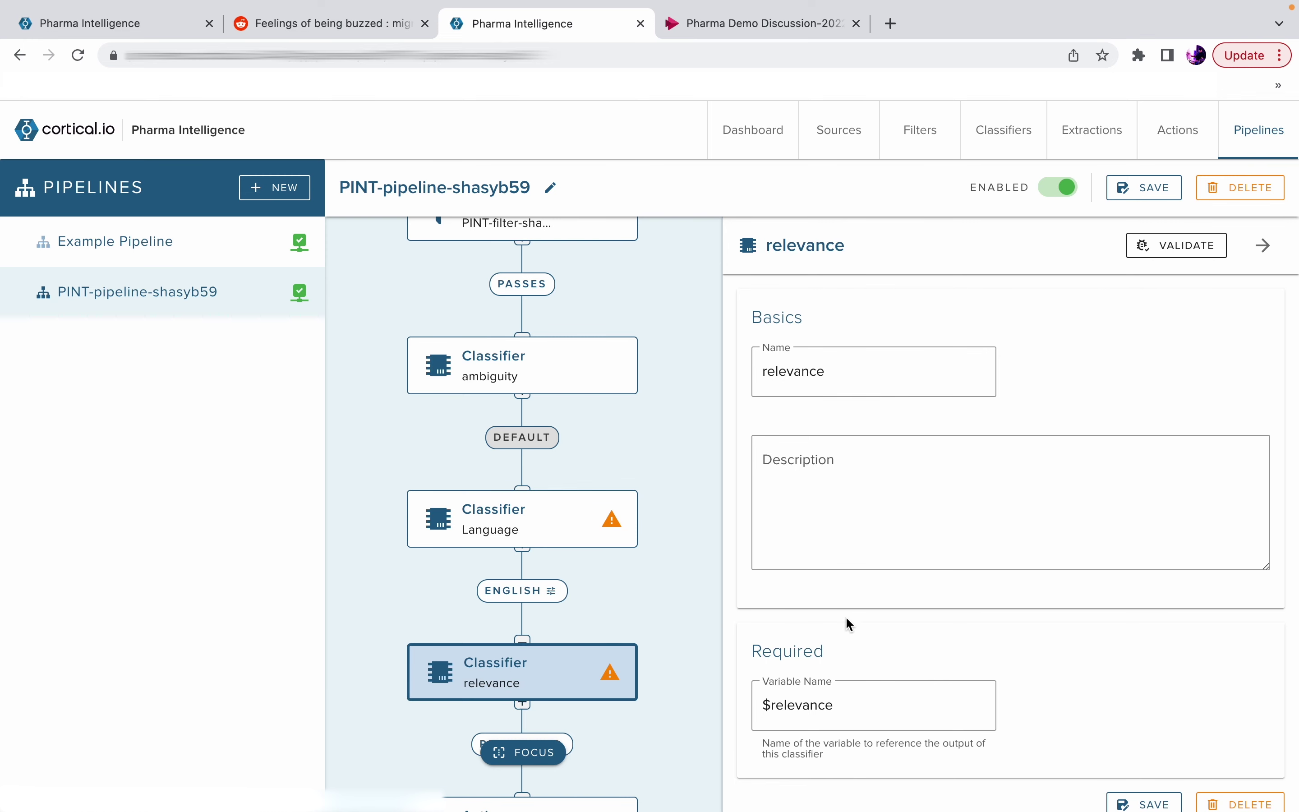
{"action": "scroll", "coordinate": [866, 618], "scroll_direction": "down", "scroll_amount": 1}
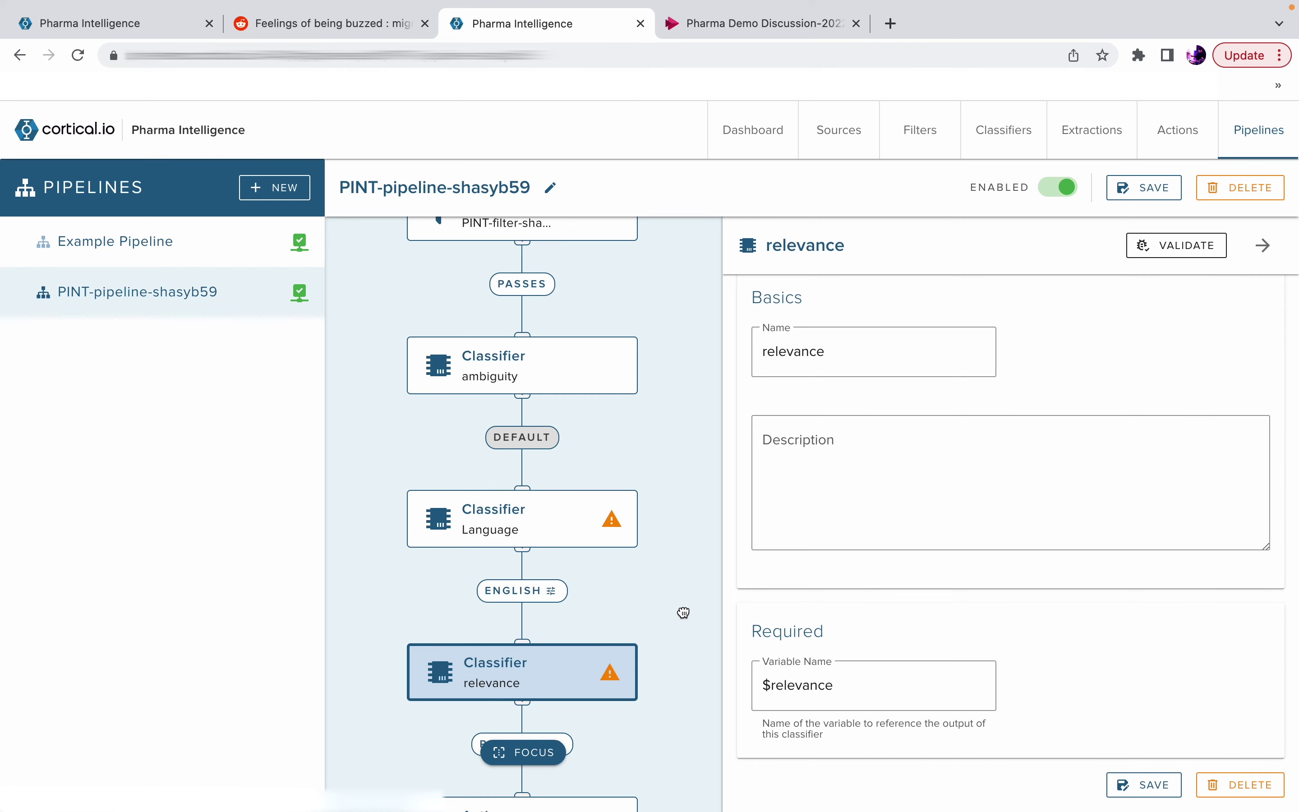
View the settings of the pipeline's final Action node and return to the Paracetamol tracker's analysis results.
{"action": "left_click_drag", "start_coordinate": [681, 612], "coordinate": [687, 420]}
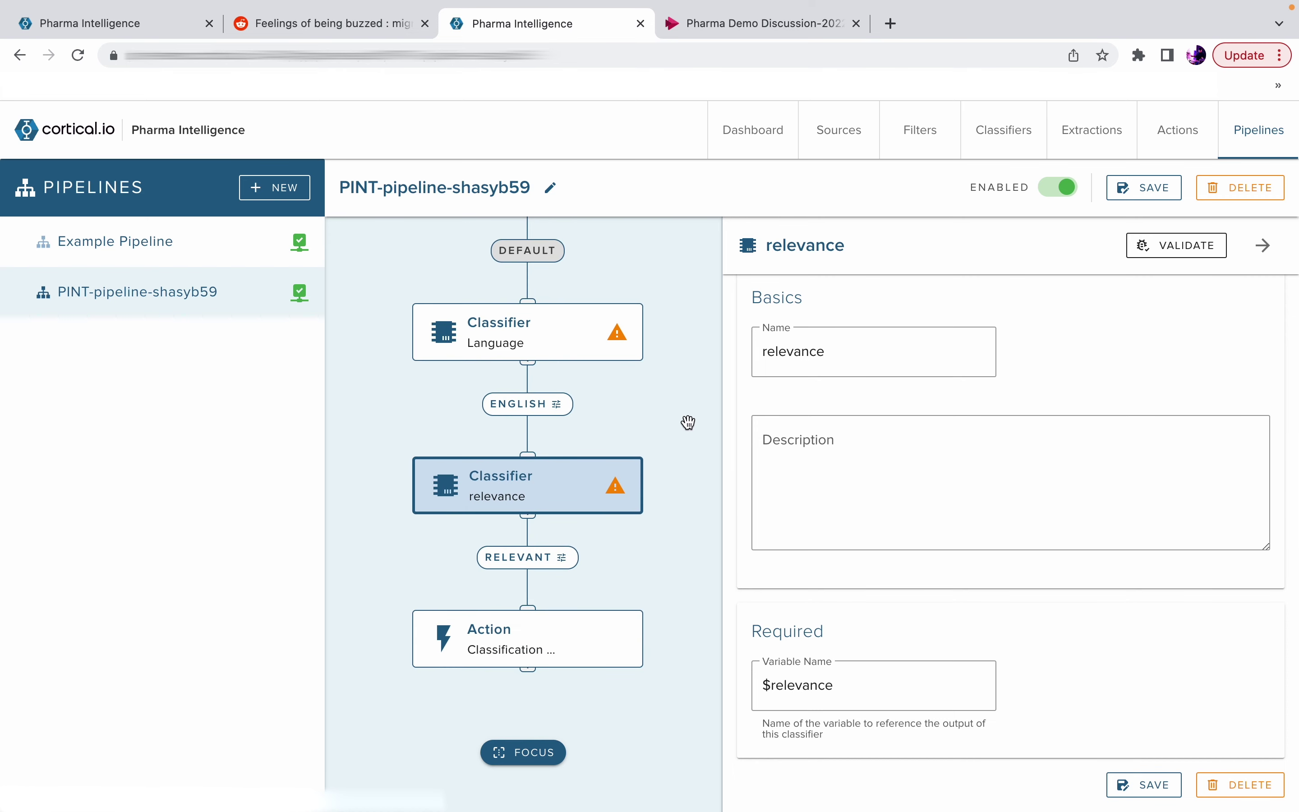
{"action": "left_click", "coordinate": [585, 640]}
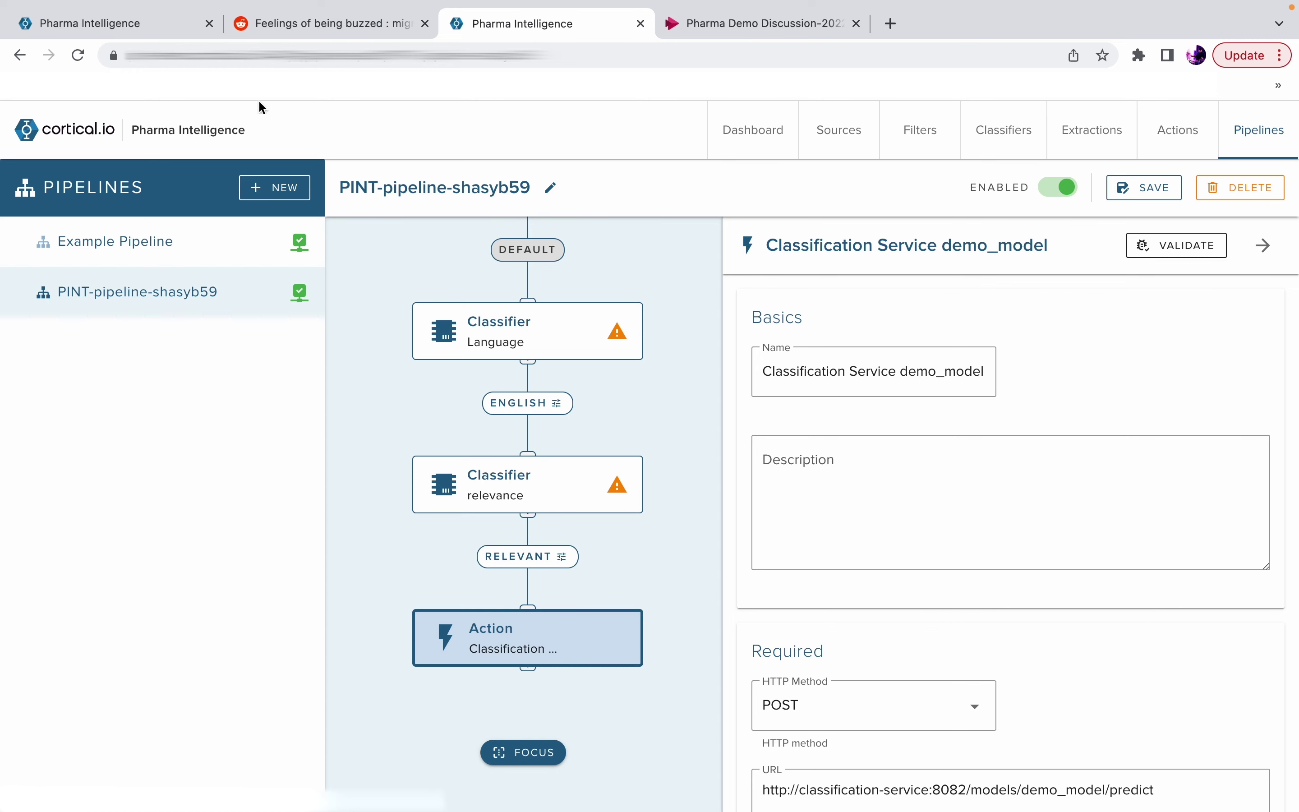
{"action": "left_click", "coordinate": [99, 23]}
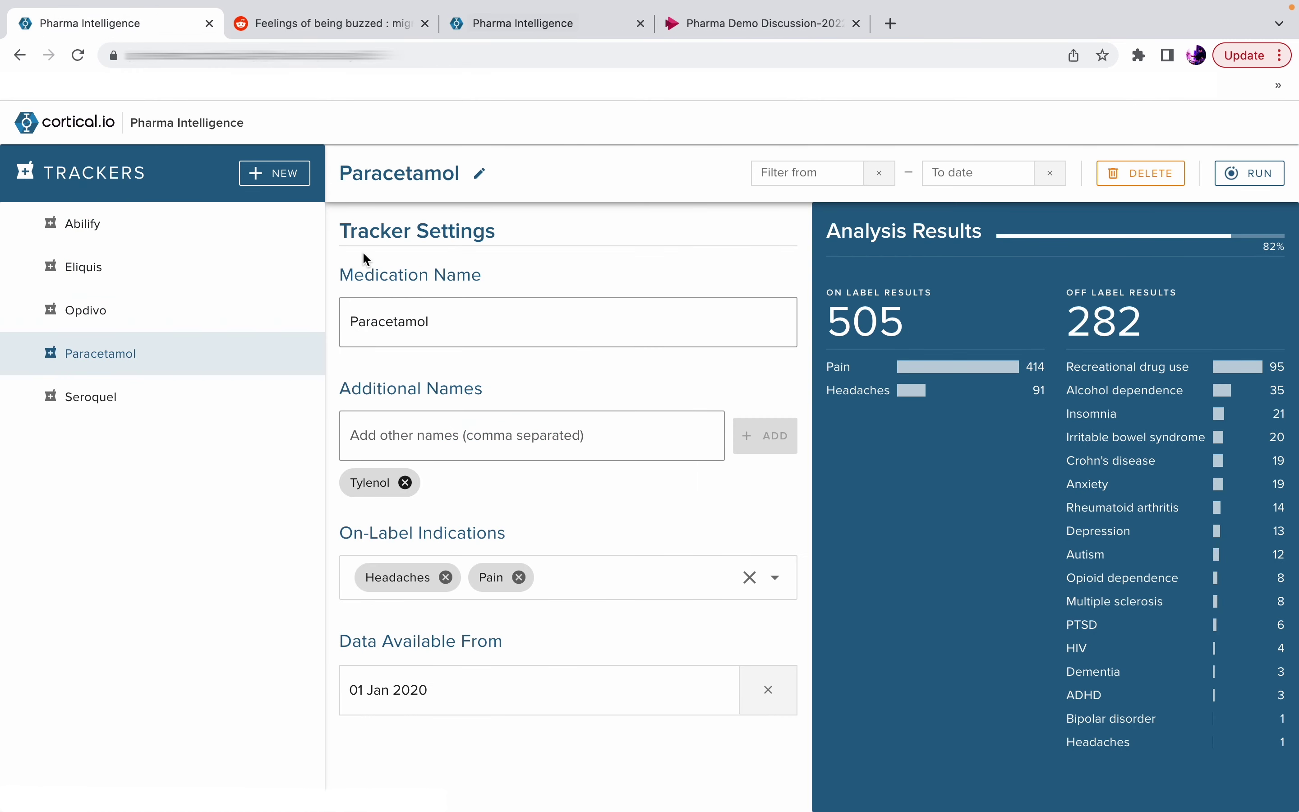